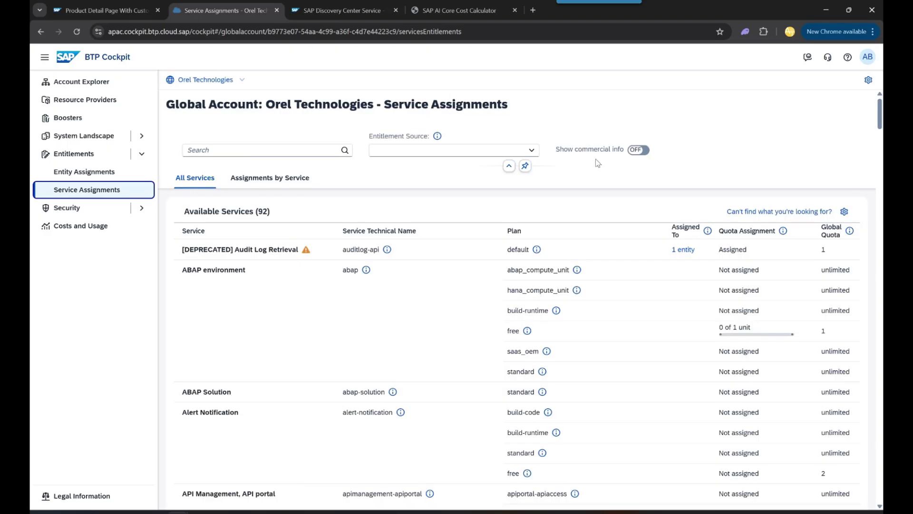
pyautogui.click(536, 151)
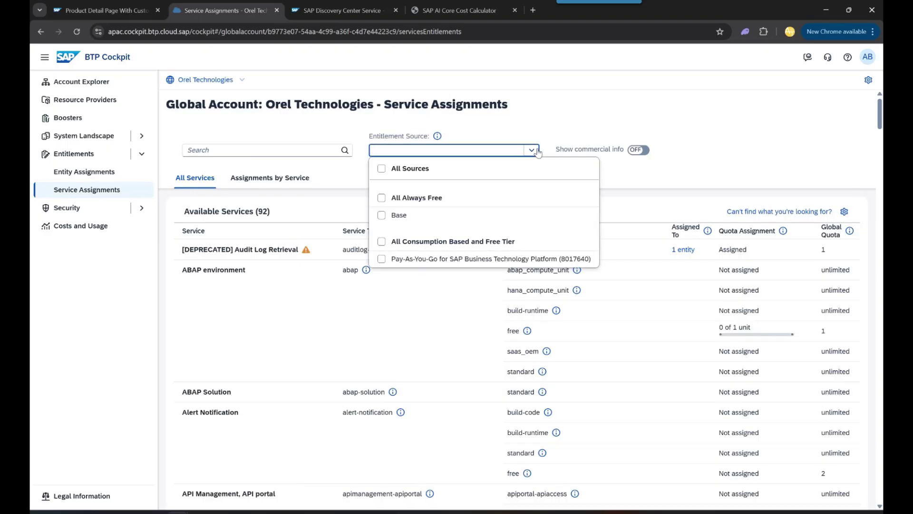
pyautogui.click(536, 150)
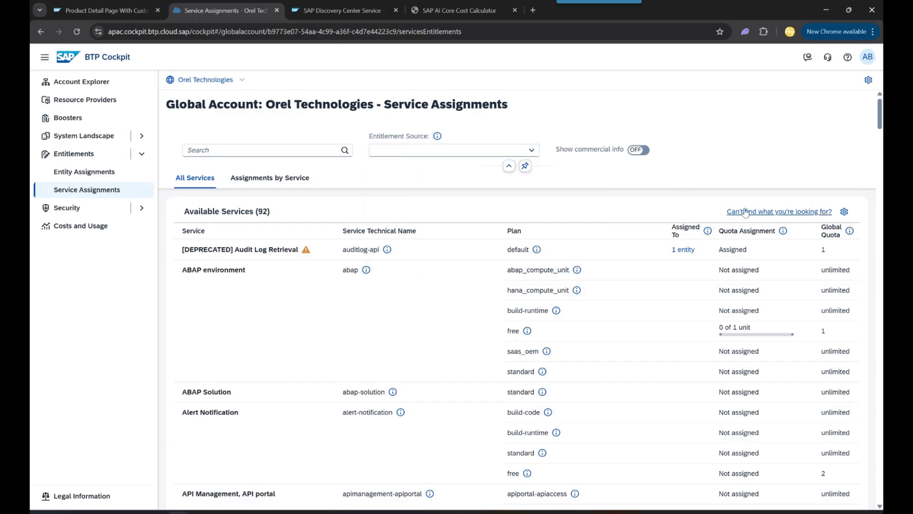
pyautogui.click(279, 182)
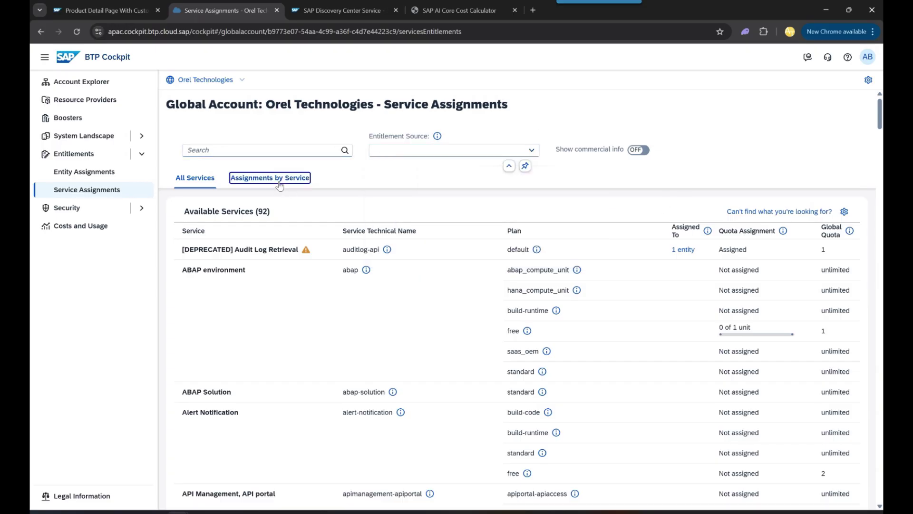
pyautogui.click(211, 184)
# Open the entity assignments of the global account and show those of the subaccount anubhav-ai-course.
pyautogui.click(93, 175)
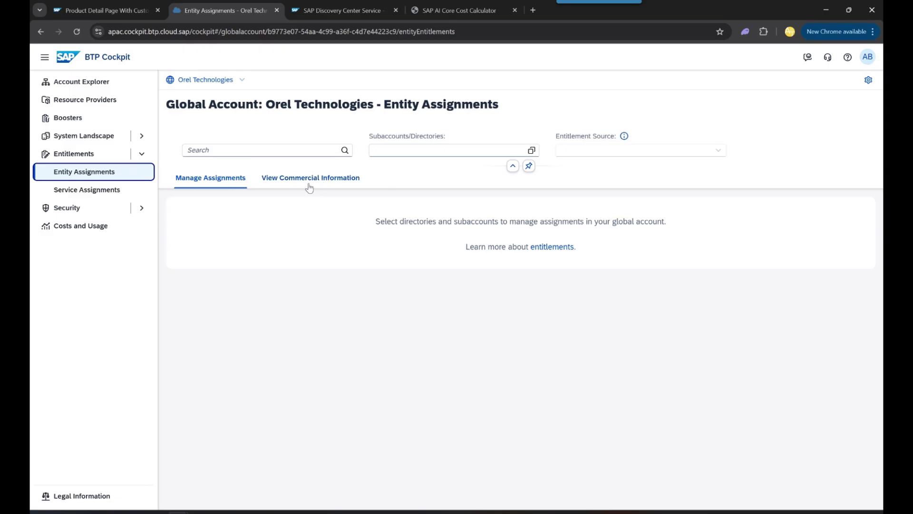
pyautogui.click(526, 147)
pyautogui.click(355, 171)
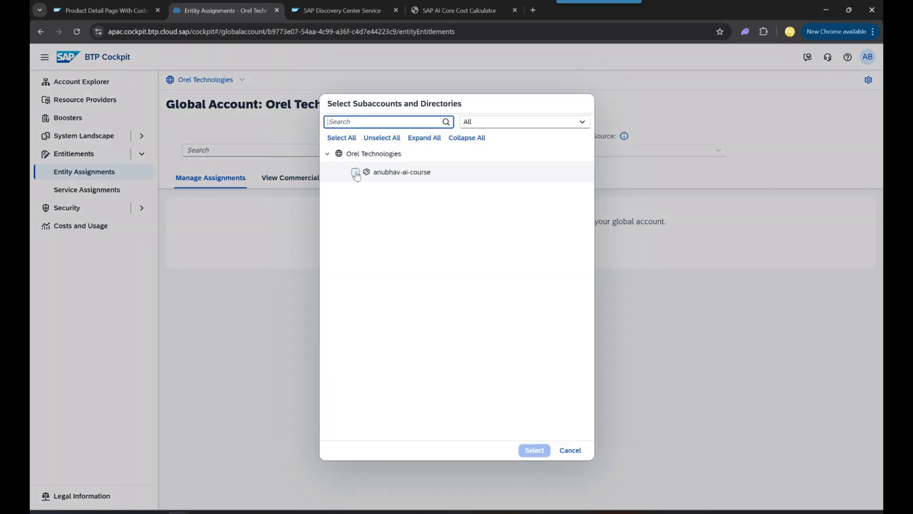
pyautogui.click(533, 451)
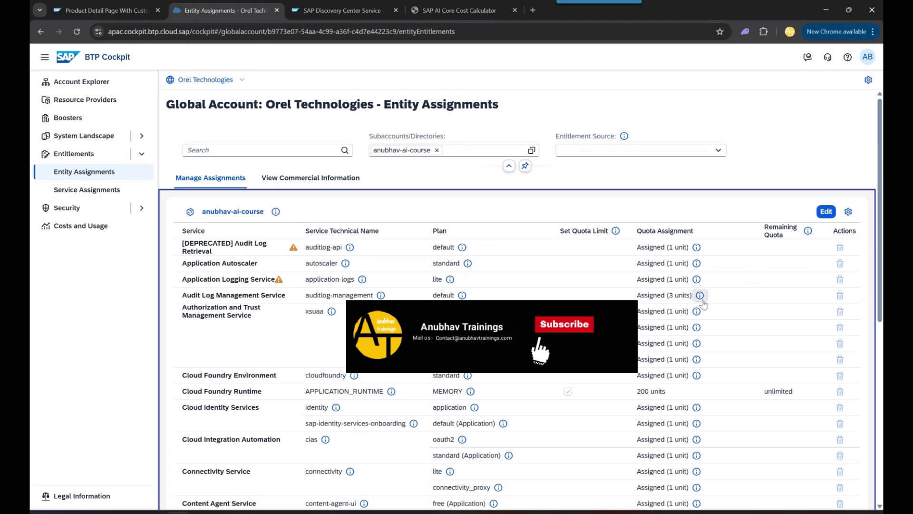
# Start adding service plans to the subaccount, search the services for AI, and select the free and extended plans of SAP AI Core.
pyautogui.click(827, 212)
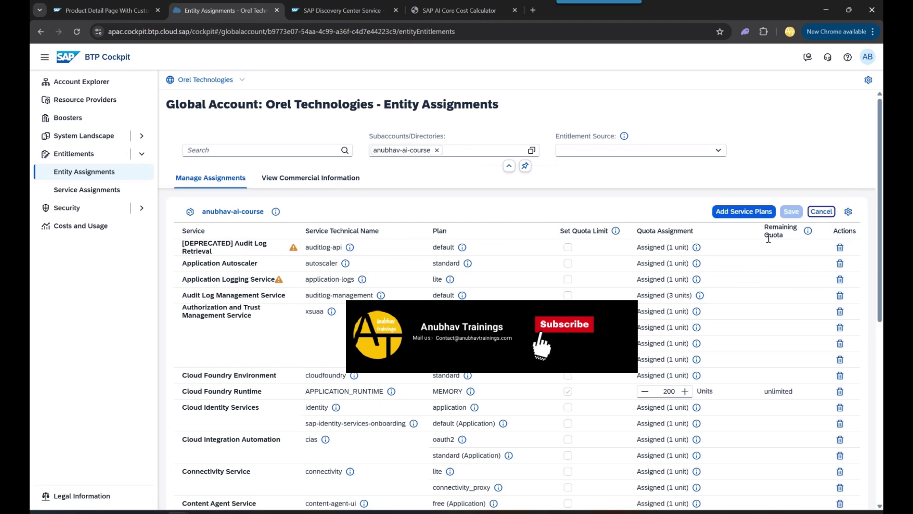
pyautogui.click(744, 211)
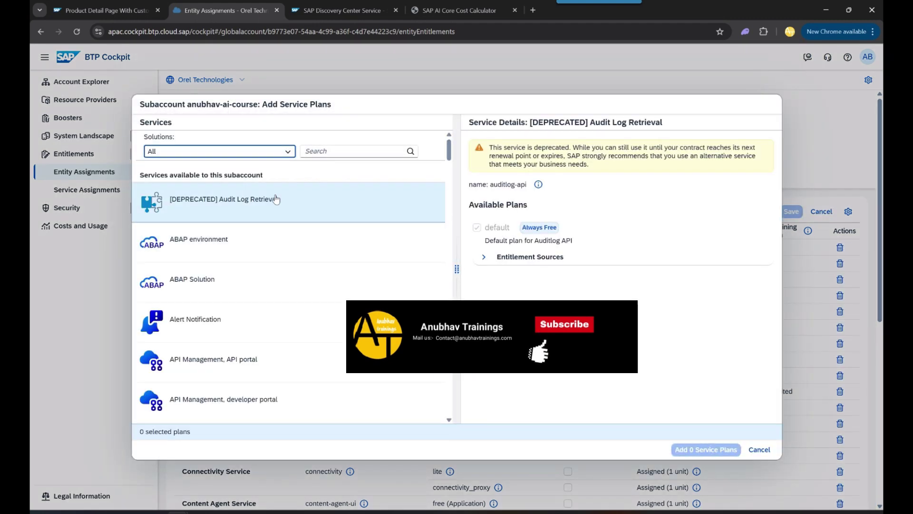
pyautogui.click(329, 150)
pyautogui.write('AI')
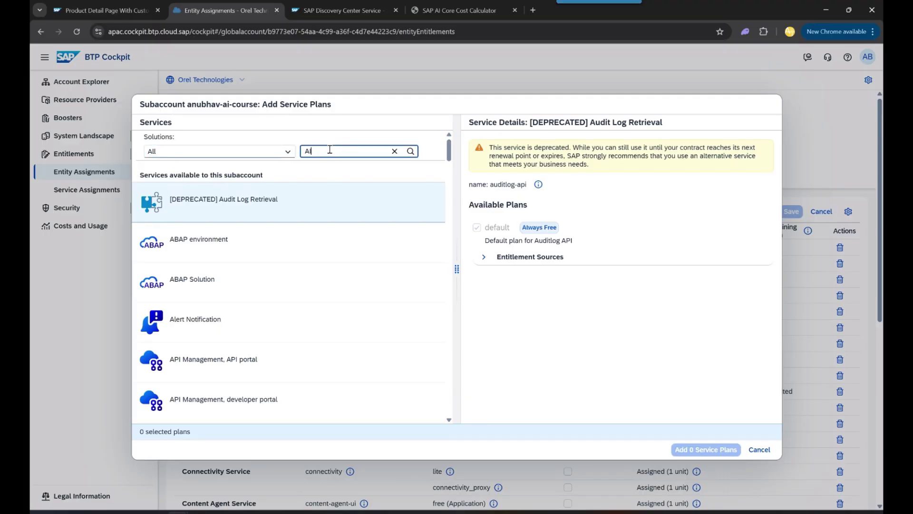
pyautogui.click(245, 237)
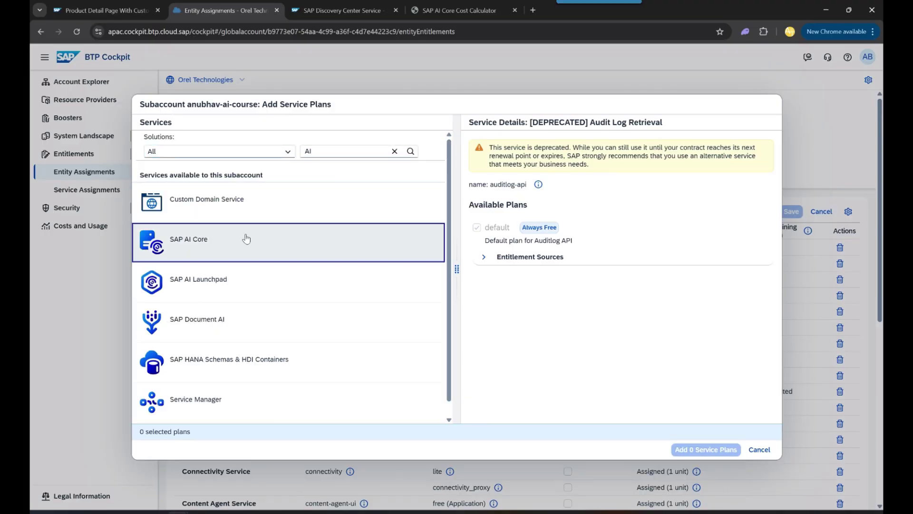
pyautogui.click(477, 188)
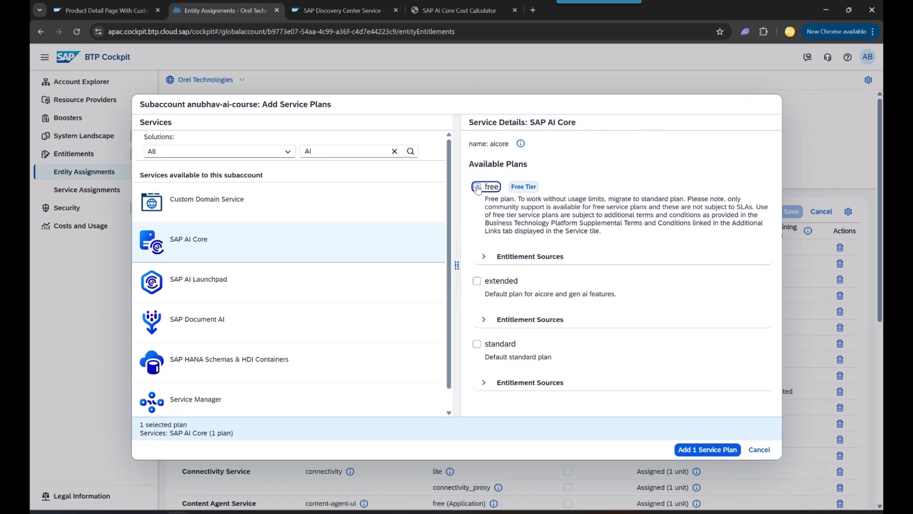
pyautogui.click(476, 282)
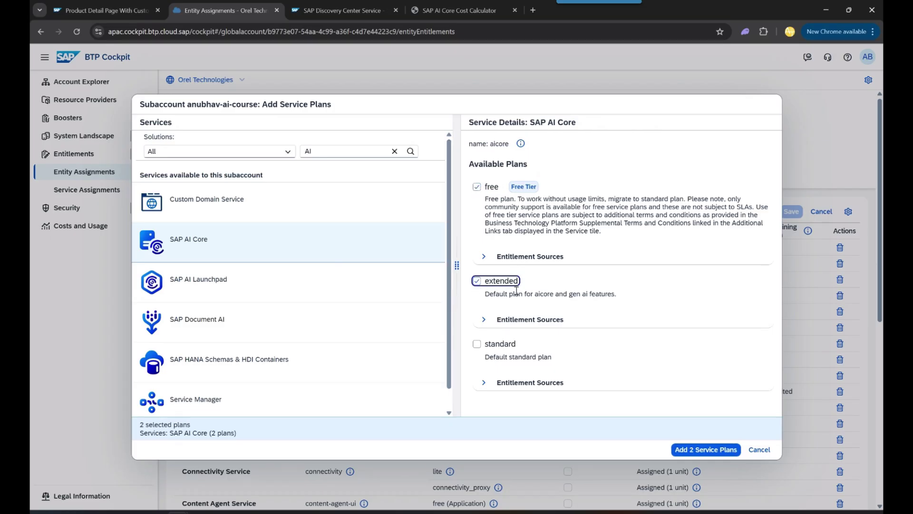
# Select the standard (Application) and free (Application) plans of SAP AI Launchpad, checking the free plan's entitlement sources.
pyautogui.click(231, 291)
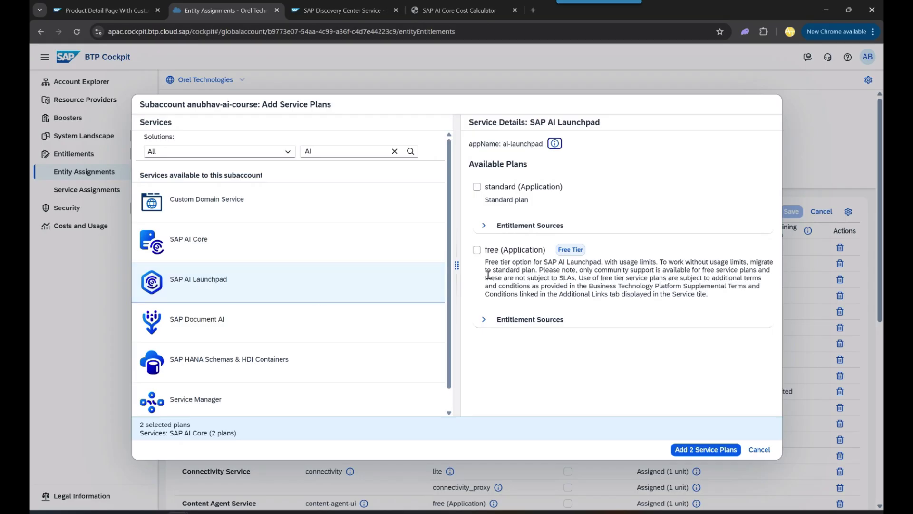
pyautogui.click(477, 186)
pyautogui.click(477, 249)
pyautogui.click(484, 319)
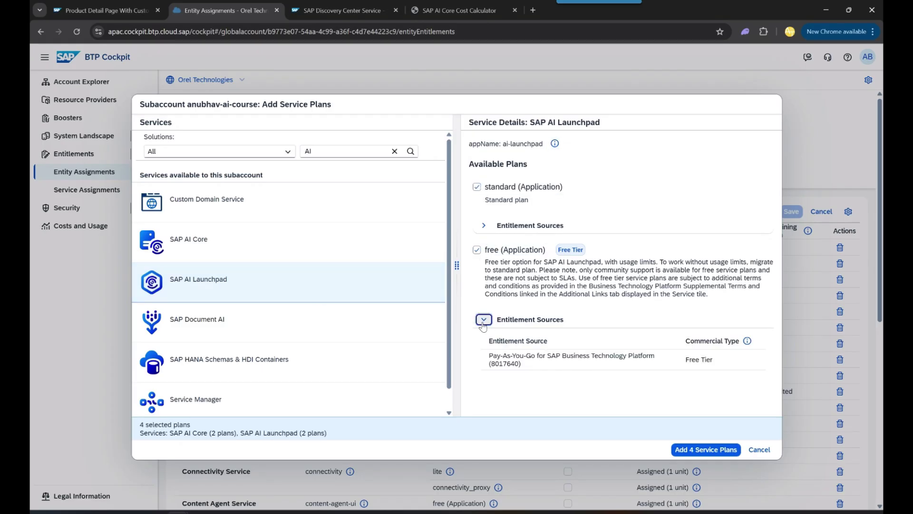
pyautogui.click(484, 323)
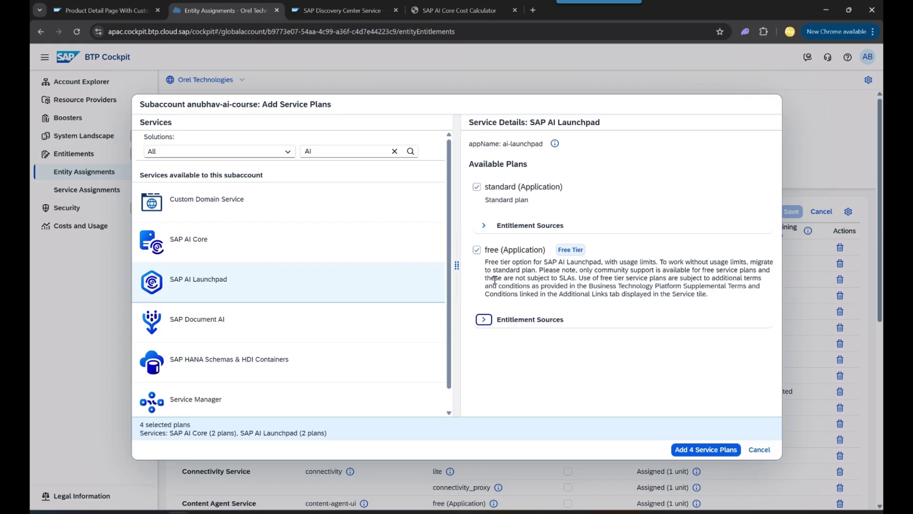
pyautogui.click(250, 264)
pyautogui.click(253, 286)
# Select the hdi-shared and schema plans of SAP HANA Schemas & HDI Containers.
pyautogui.click(220, 364)
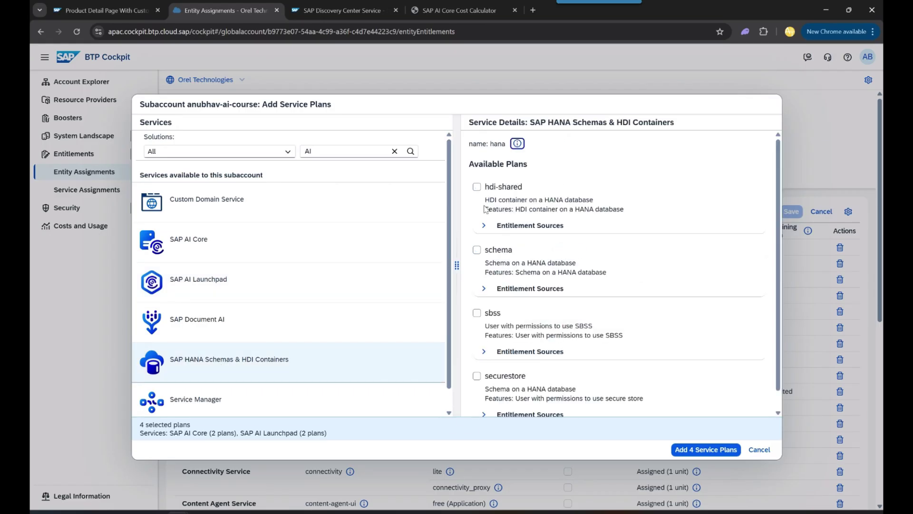
pyautogui.click(477, 187)
pyautogui.click(477, 250)
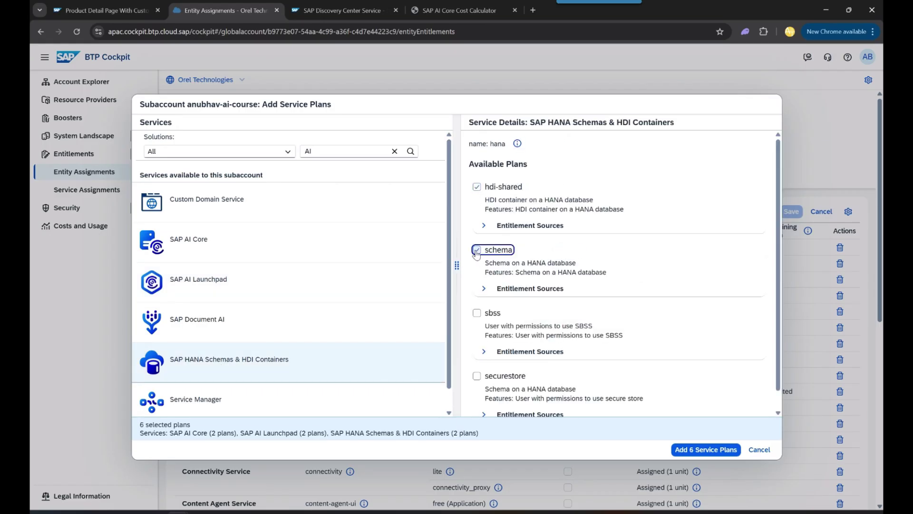
pyautogui.scroll(-1, 477, 254)
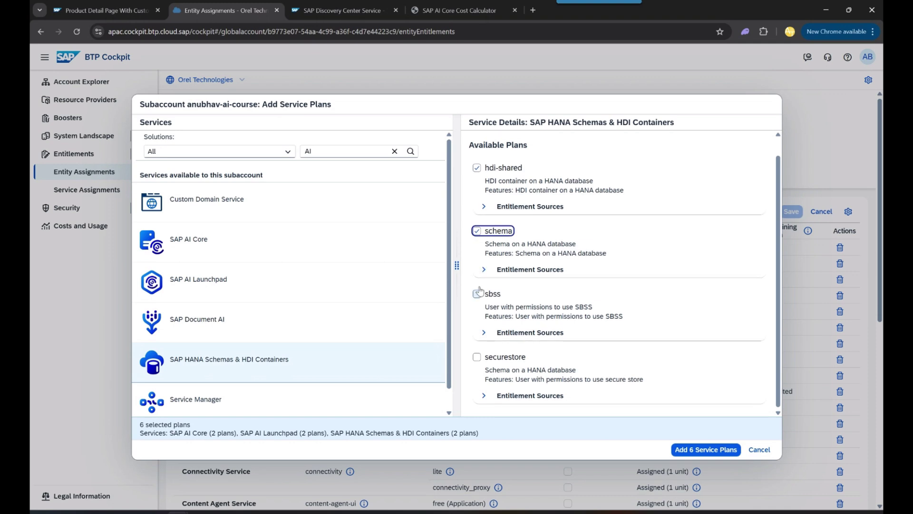
pyautogui.scroll(1, 480, 291)
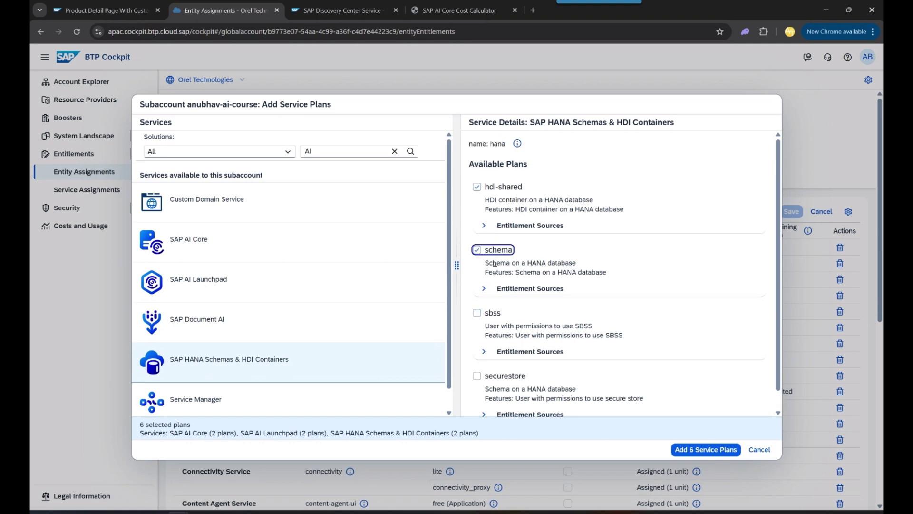
pyautogui.scroll(-1, 350, 339)
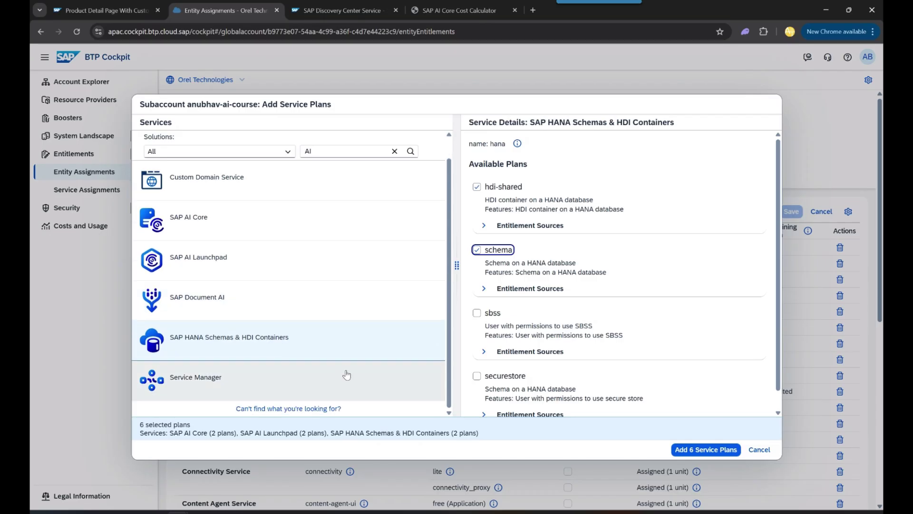
pyautogui.scroll(1, 334, 342)
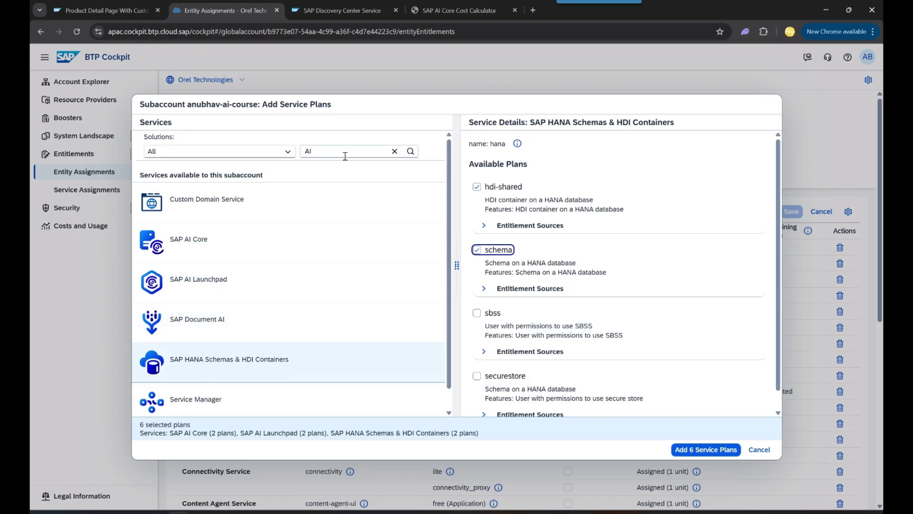
# Search the available services for Cloud and select the free (Environment) and build-code plans of Cloud Foundry Environment.
pyautogui.click(395, 152)
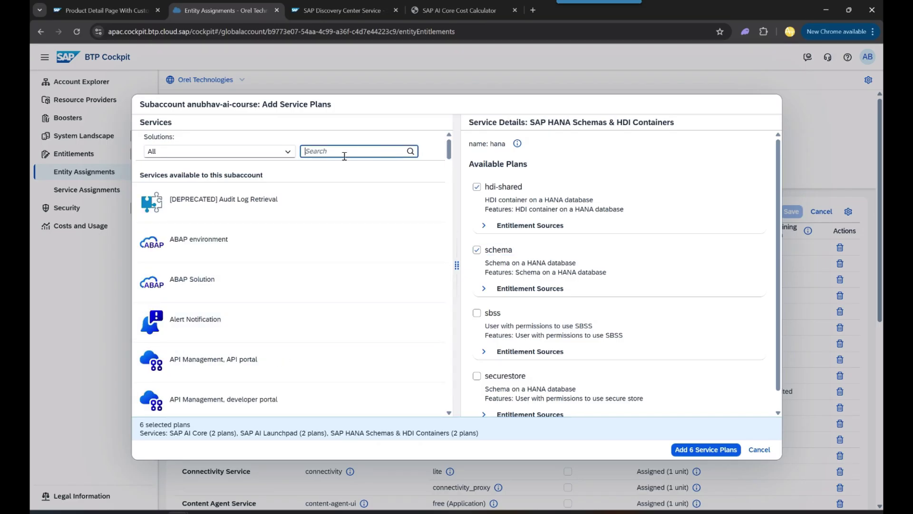
pyautogui.write('Cloud')
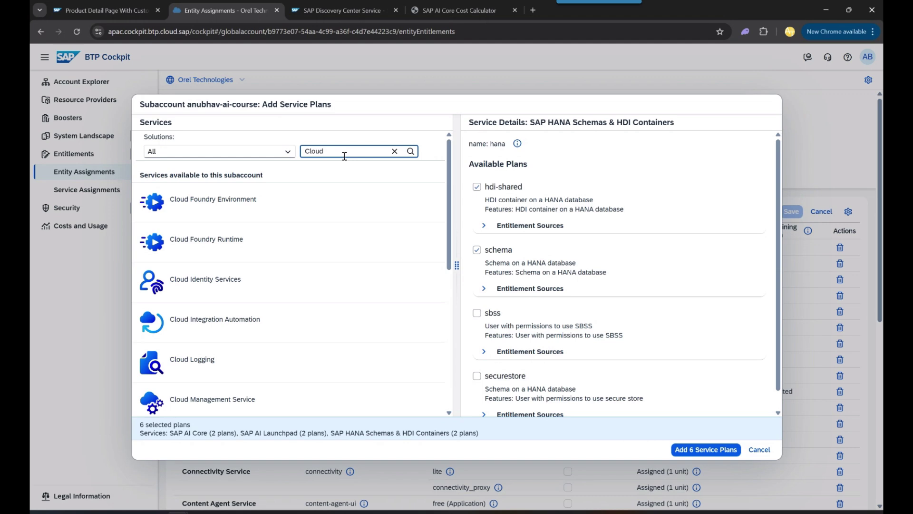
pyautogui.click(296, 200)
pyautogui.click(478, 187)
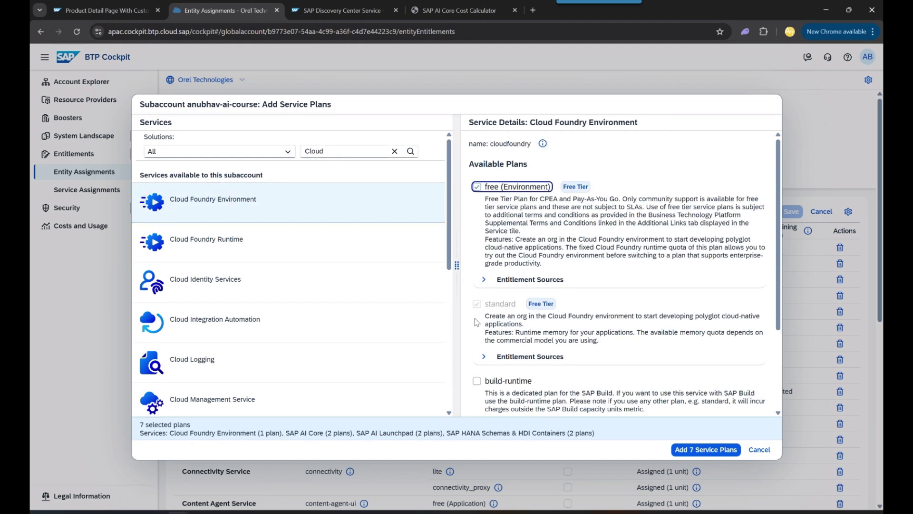
pyautogui.scroll(-2, 473, 312)
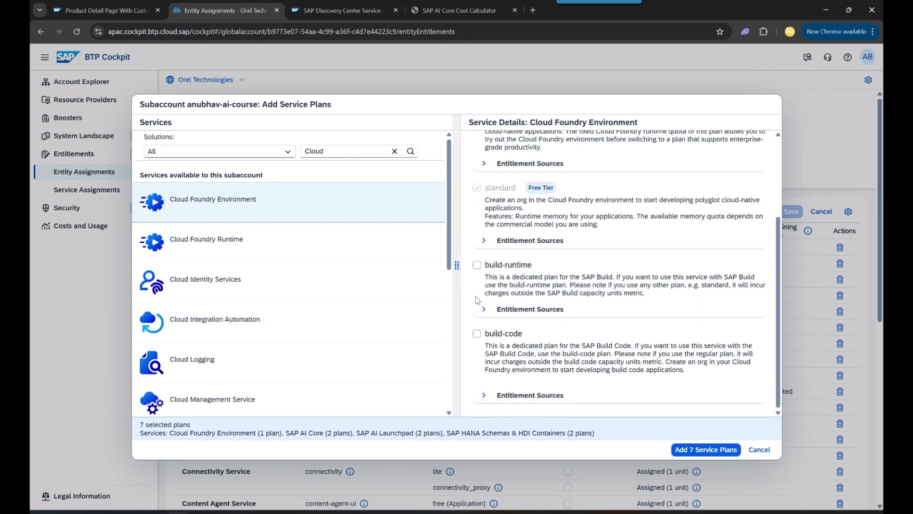
pyautogui.click(477, 334)
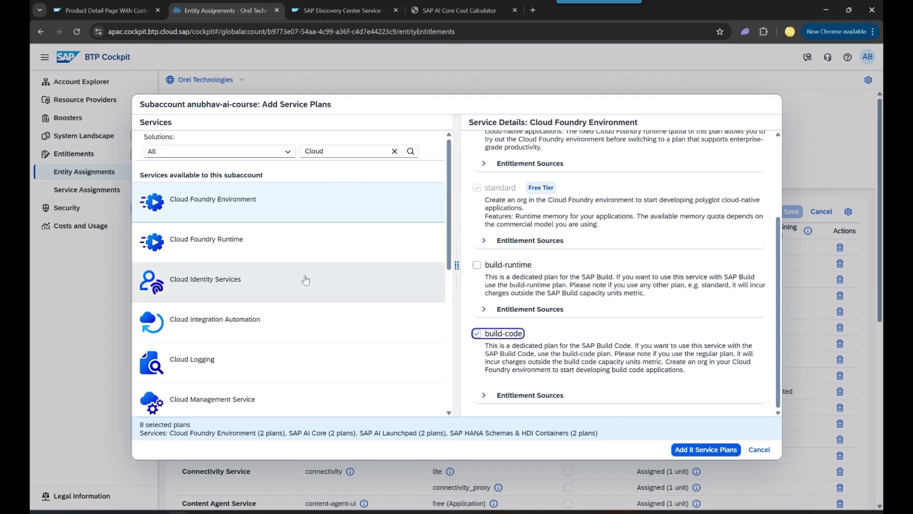
# Examine the MEMORY plan of Cloud Foundry Runtime and its entitlement sources.
pyautogui.click(300, 247)
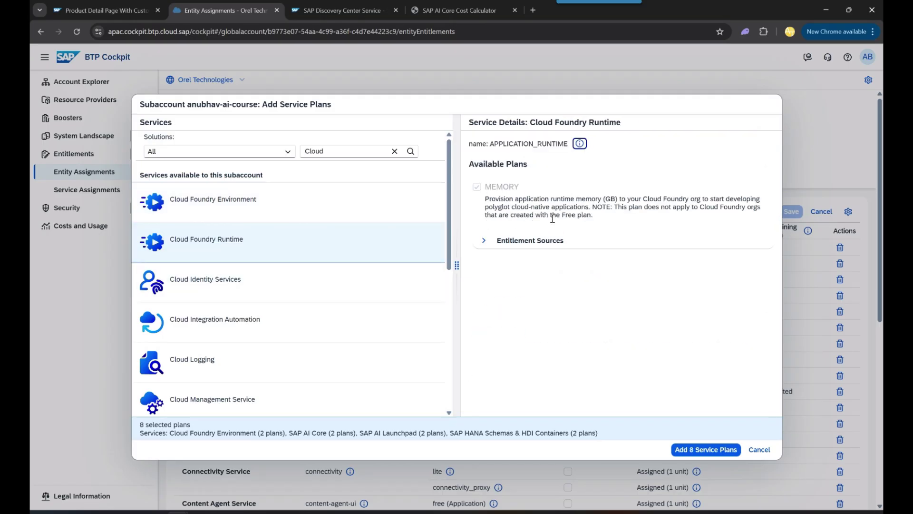
pyautogui.click(484, 241)
pyautogui.click(483, 241)
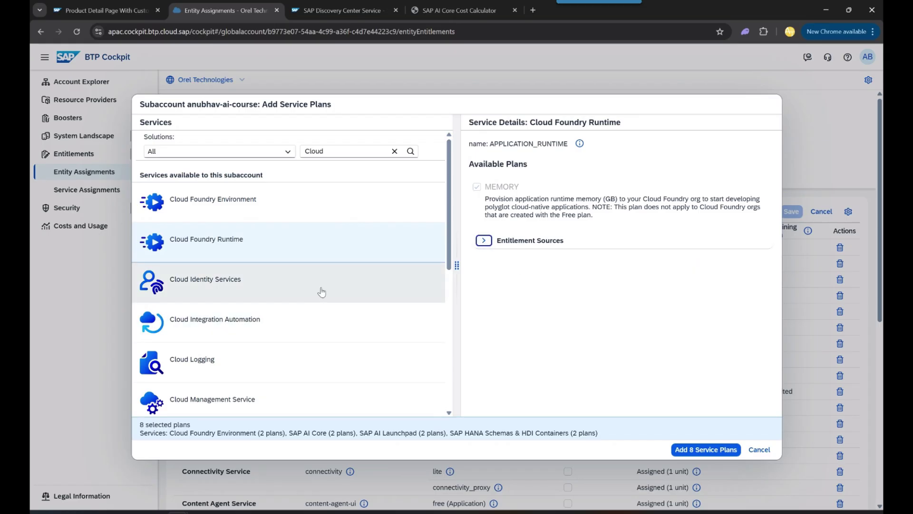
# Find SAP HANA Cloud among the Cloud services and select its hana-cloud-option plan.
pyautogui.scroll(-4, 321, 292)
pyautogui.scroll(1, 327, 316)
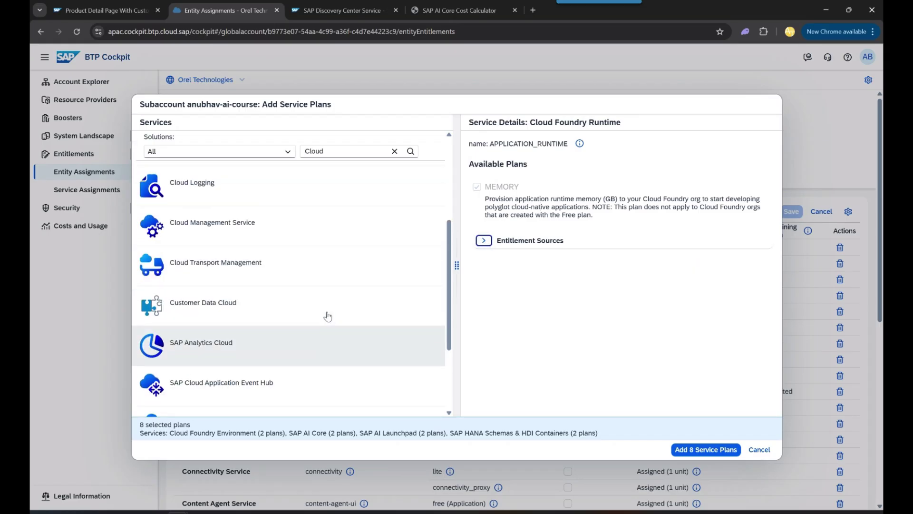
pyautogui.scroll(3, 327, 314)
pyautogui.scroll(-5, 329, 313)
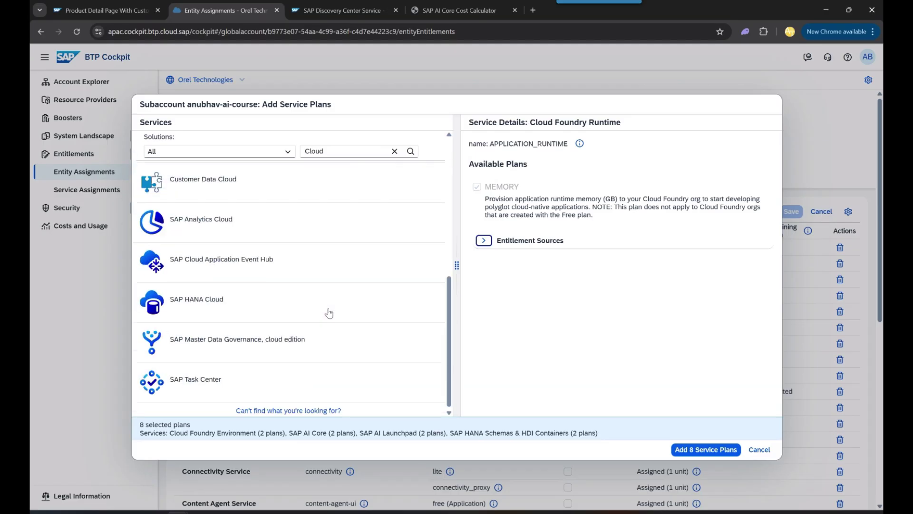
pyautogui.click(332, 311)
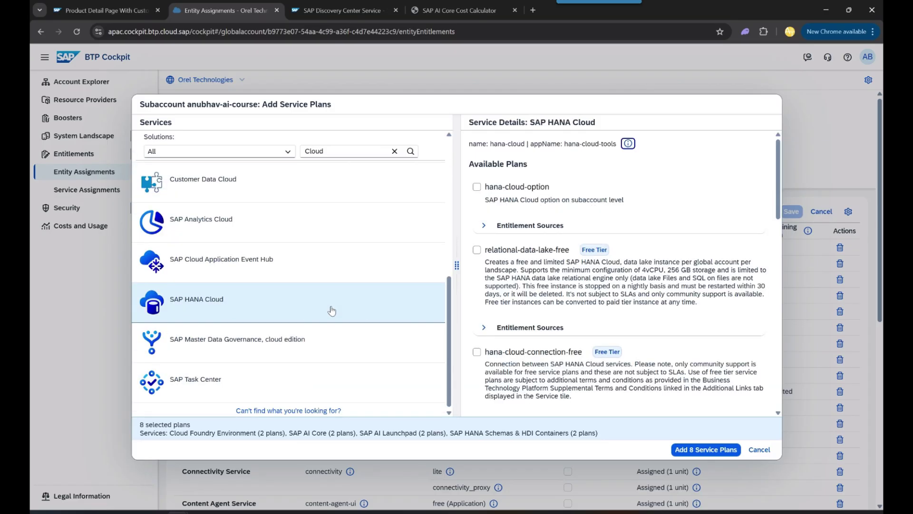
pyautogui.click(476, 187)
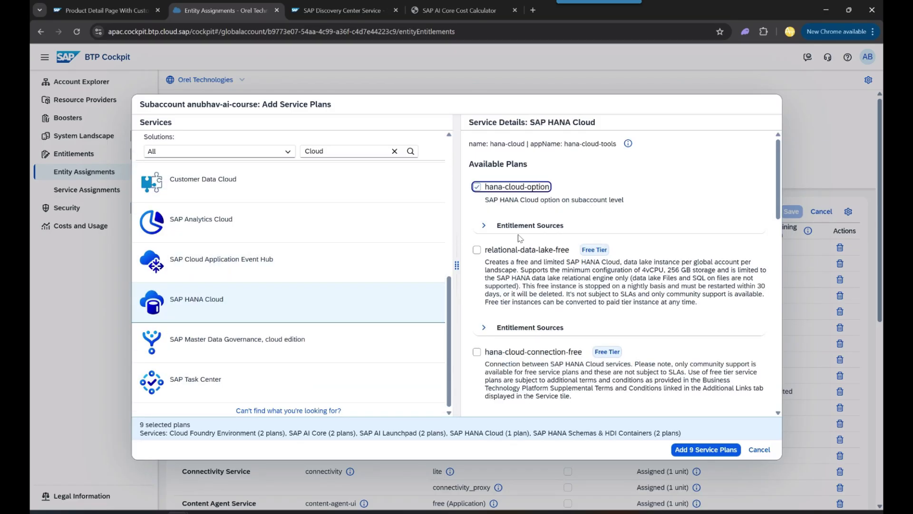
# Select further SAP HANA Cloud plans, including hana-free and tools (Application).
pyautogui.scroll(-4, 506, 261)
pyautogui.click(477, 245)
pyautogui.scroll(-4, 480, 318)
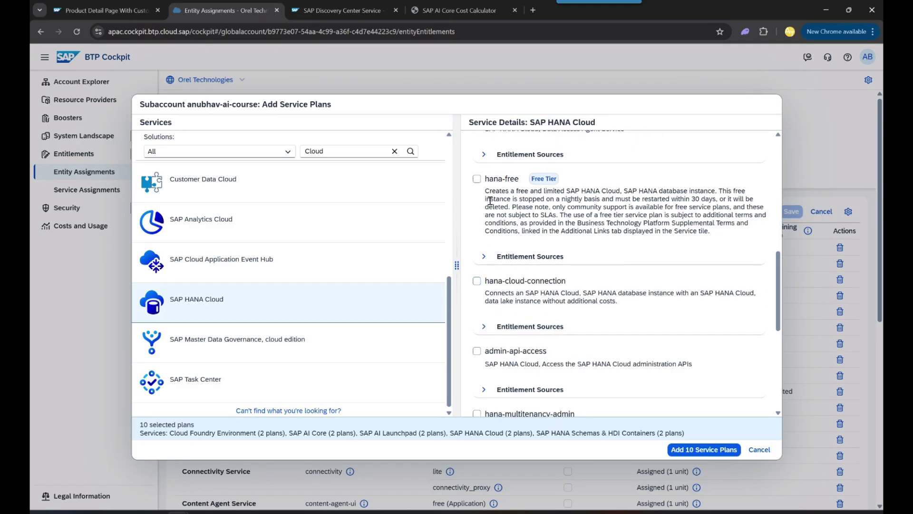
pyautogui.click(477, 179)
pyautogui.scroll(-2, 485, 265)
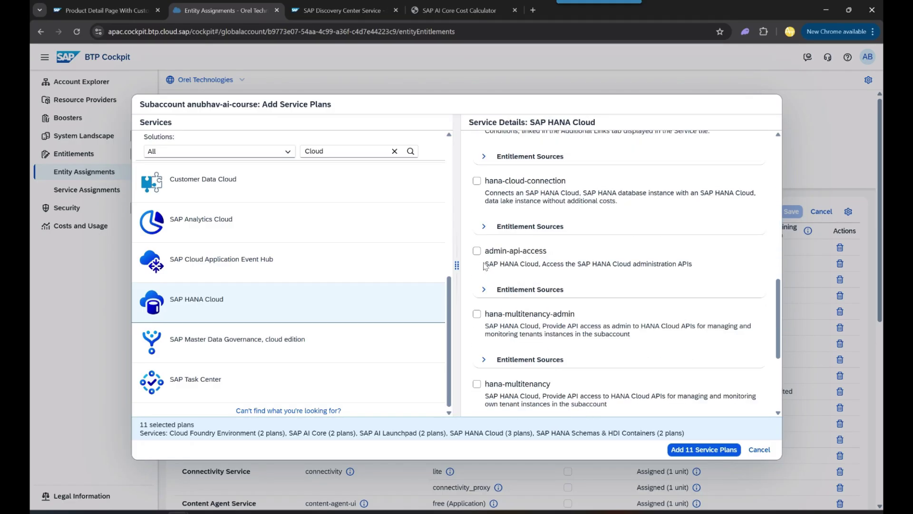
pyautogui.scroll(-4, 485, 266)
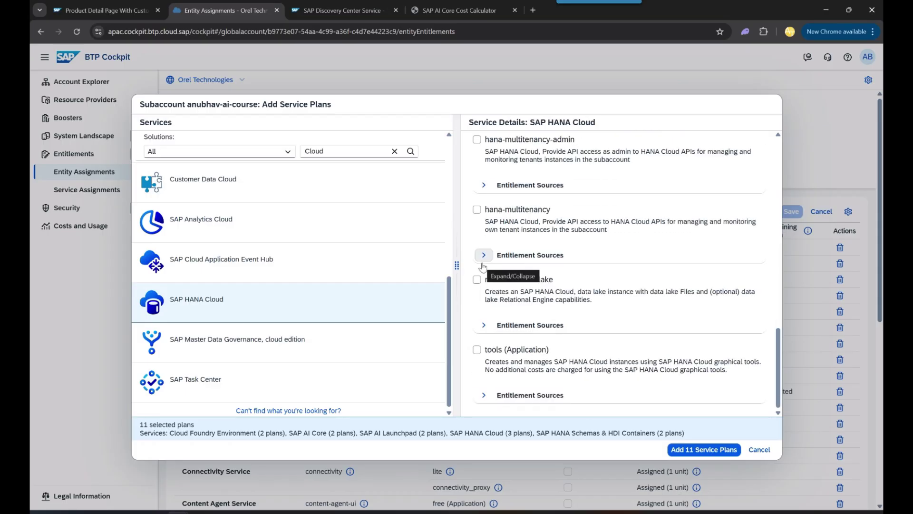
pyautogui.click(477, 349)
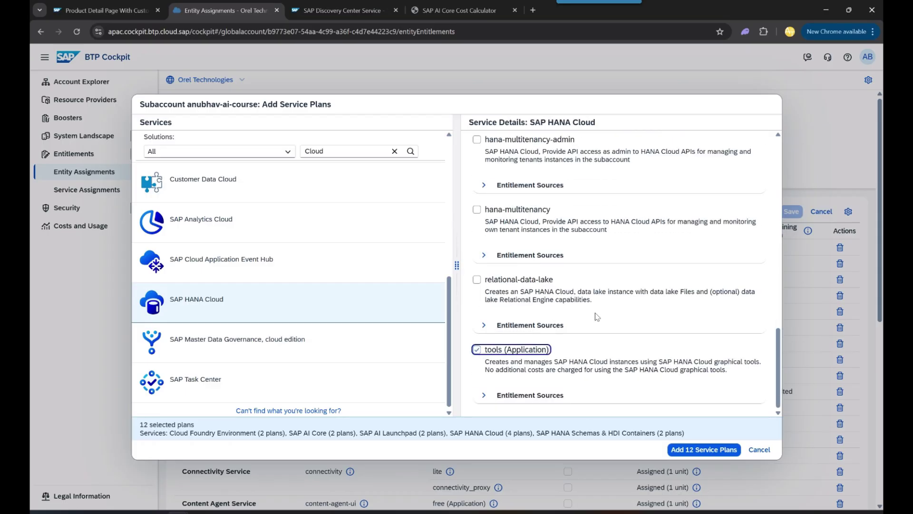
# Review the SAP HANA Cloud plan choices, then add all 12 selected service plans and save the subaccount's assignments.
pyautogui.scroll(2, 551, 312)
pyautogui.scroll(2, 550, 313)
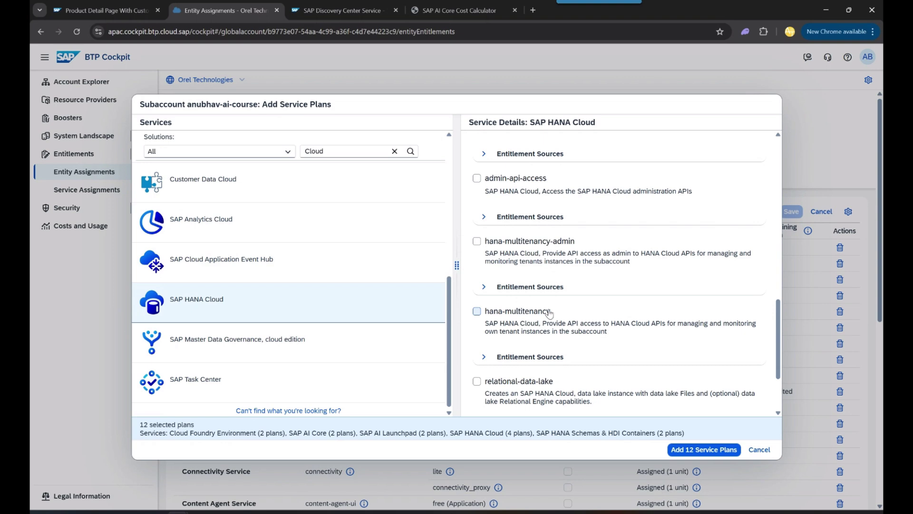
pyautogui.scroll(2, 550, 312)
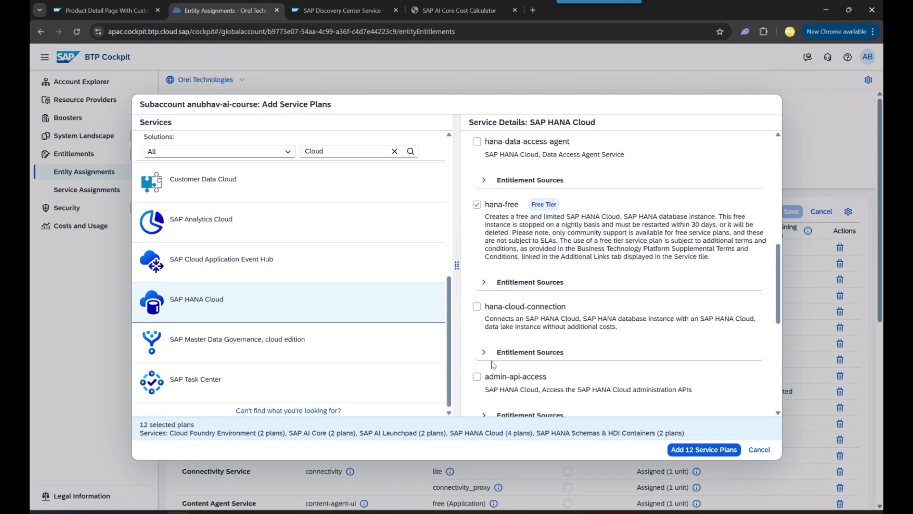
pyautogui.scroll(8, 487, 348)
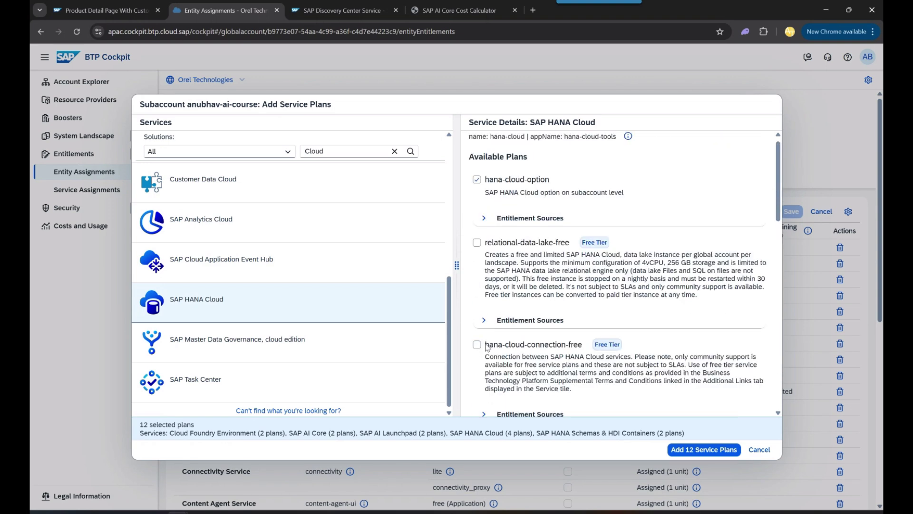
pyautogui.click(698, 451)
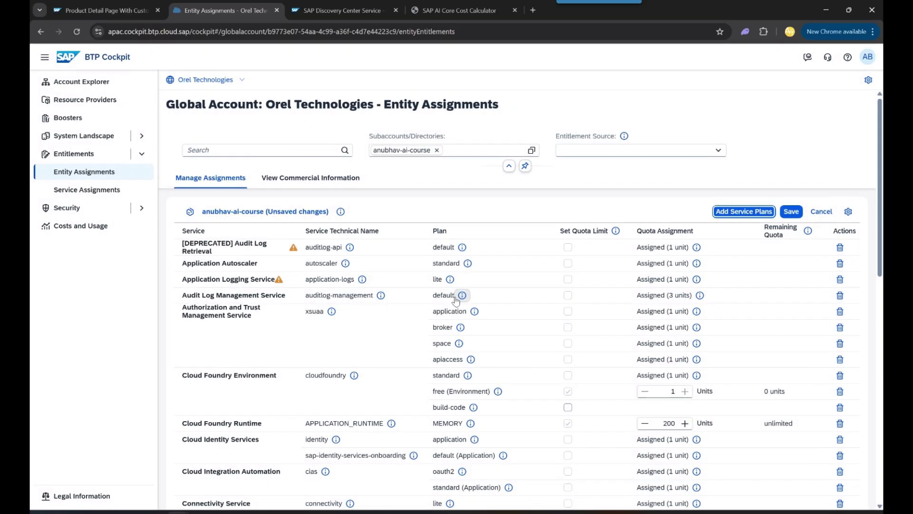
pyautogui.click(792, 211)
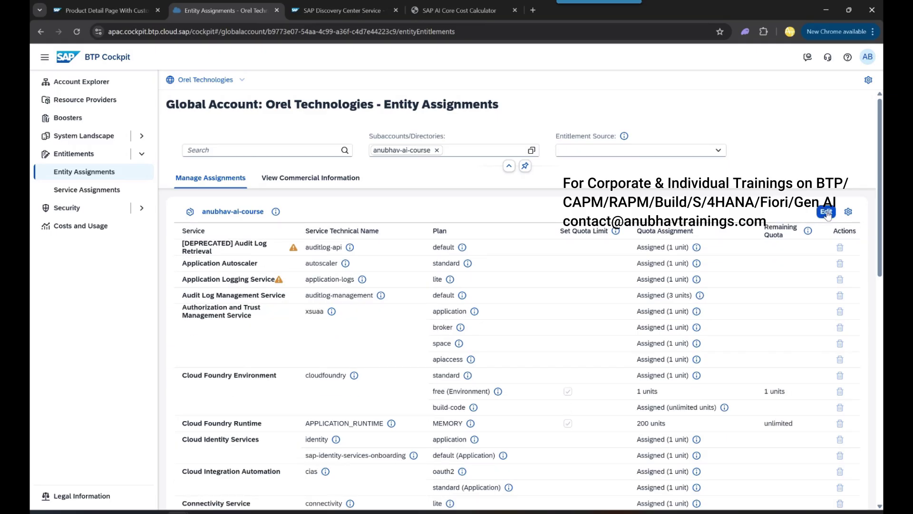
# Edit the assignments again, search the available services for Busin and select the free (Application) plan of SAP Business Application Studio.
pyautogui.click(826, 211)
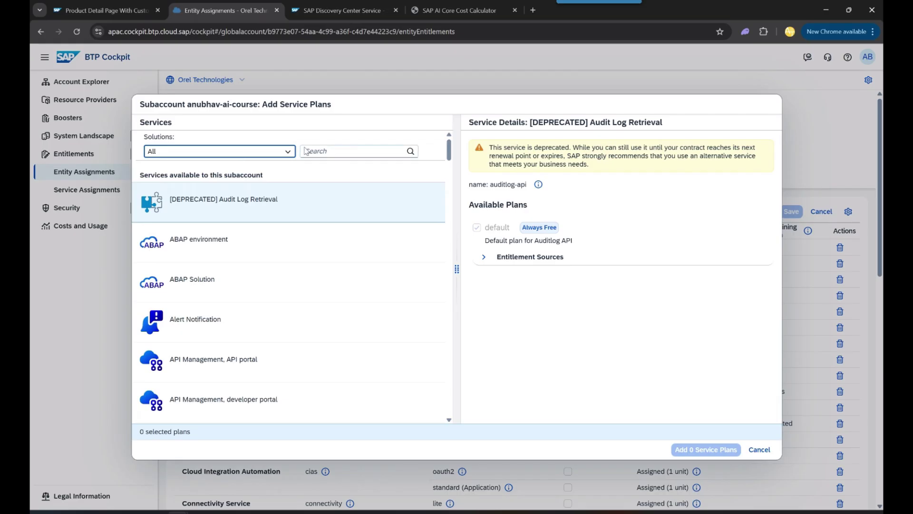
pyautogui.click(316, 148)
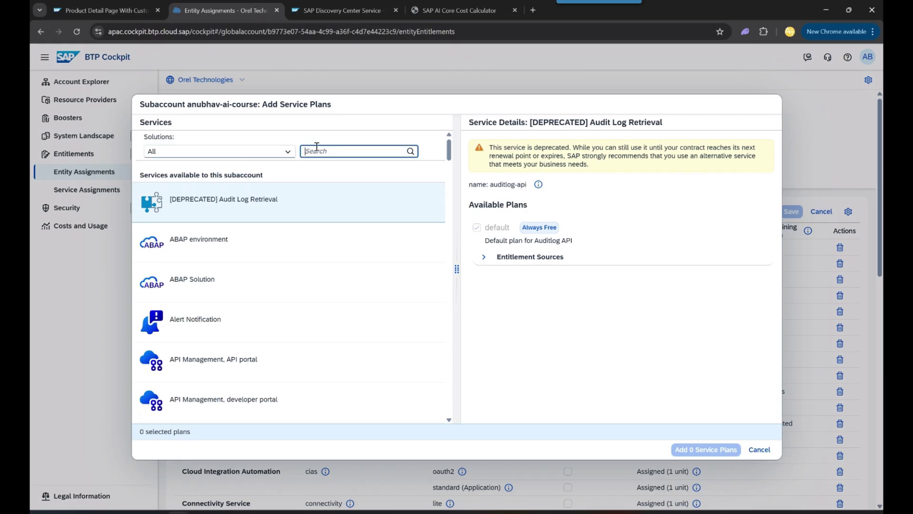
pyautogui.write('Busin')
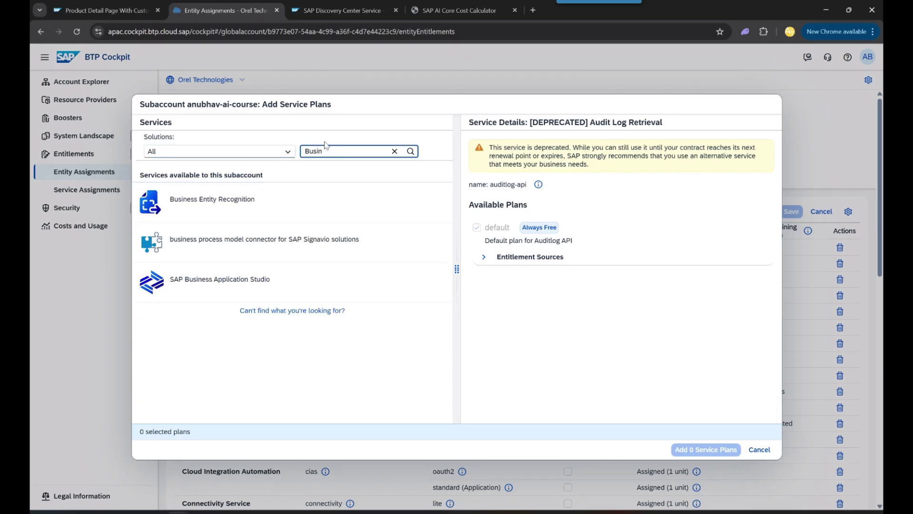
pyautogui.click(205, 279)
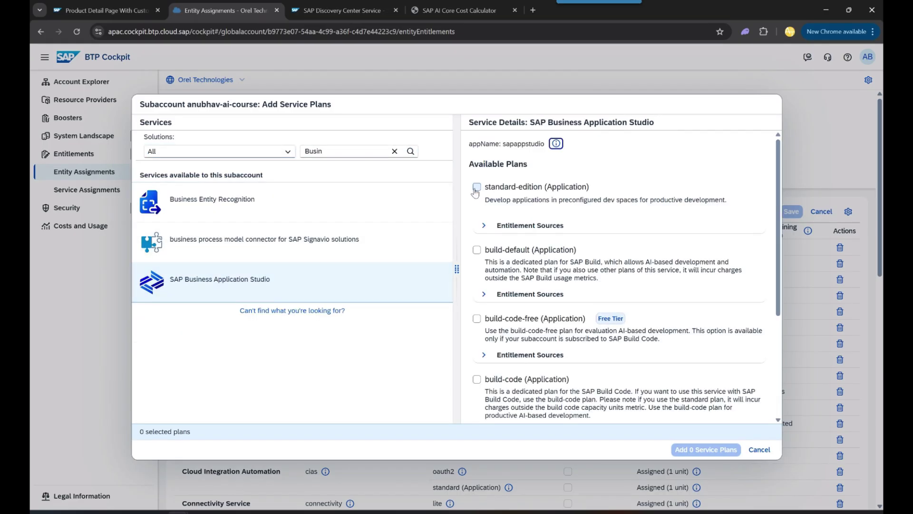
pyautogui.scroll(-3, 473, 355)
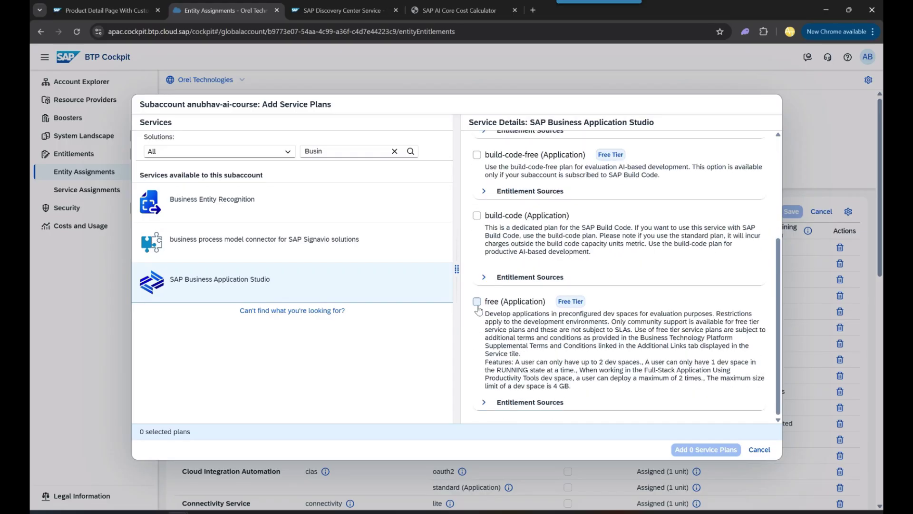
pyautogui.click(477, 301)
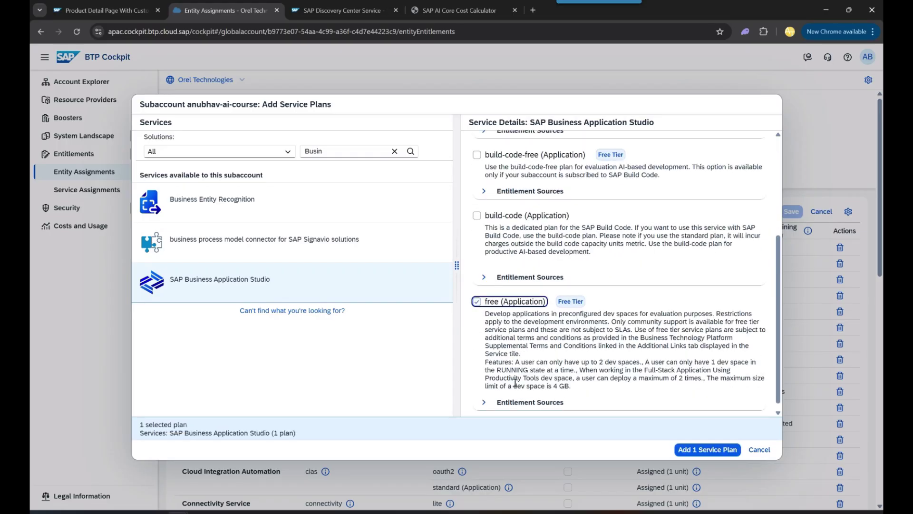
# Also select the build-code-free (Application) plan, then add both SAP Business Application Studio plans and save the assignments.
pyautogui.scroll(3, 515, 382)
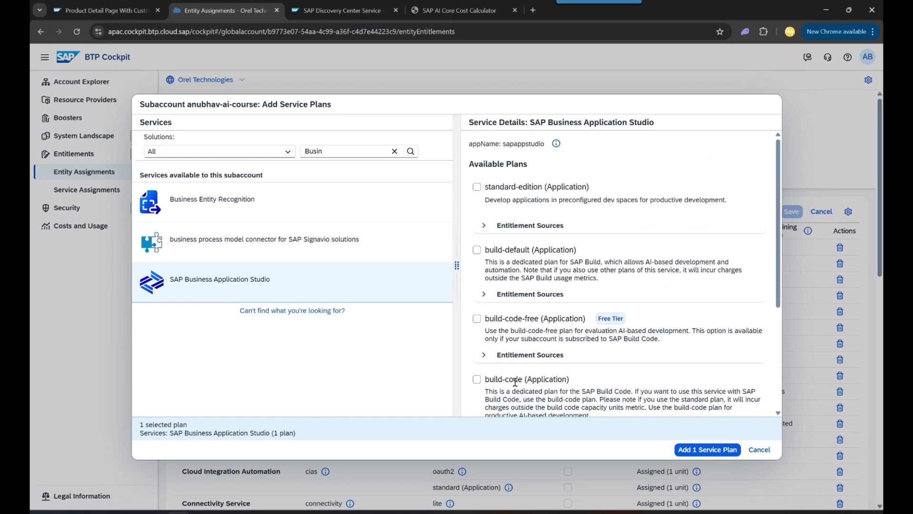
pyautogui.scroll(-3, 515, 382)
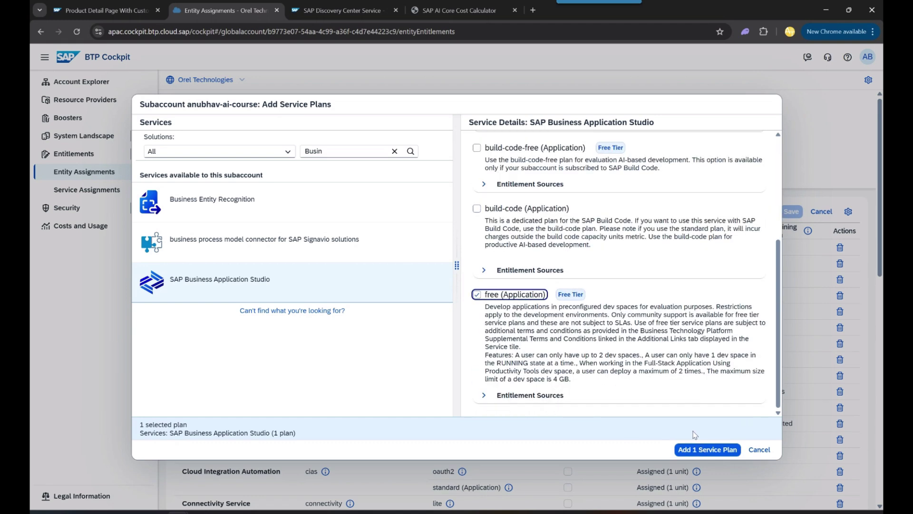
pyautogui.click(477, 147)
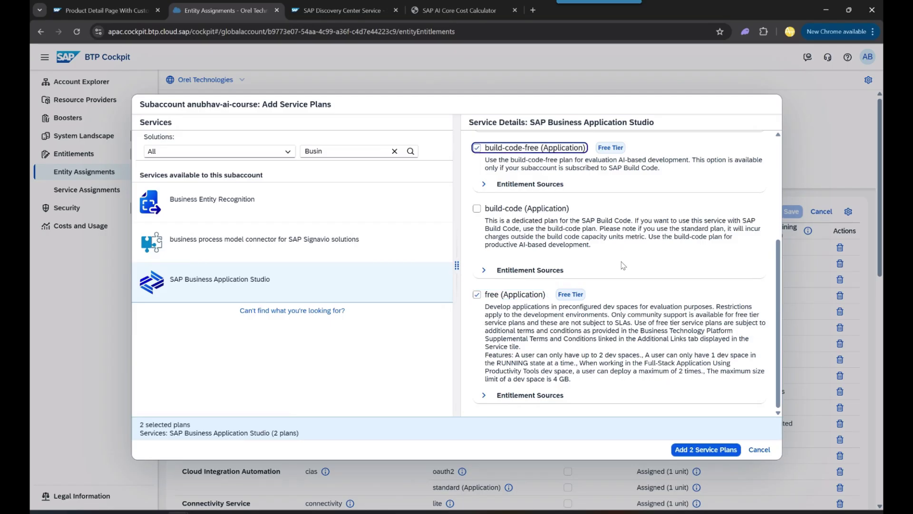
pyautogui.scroll(4, 583, 276)
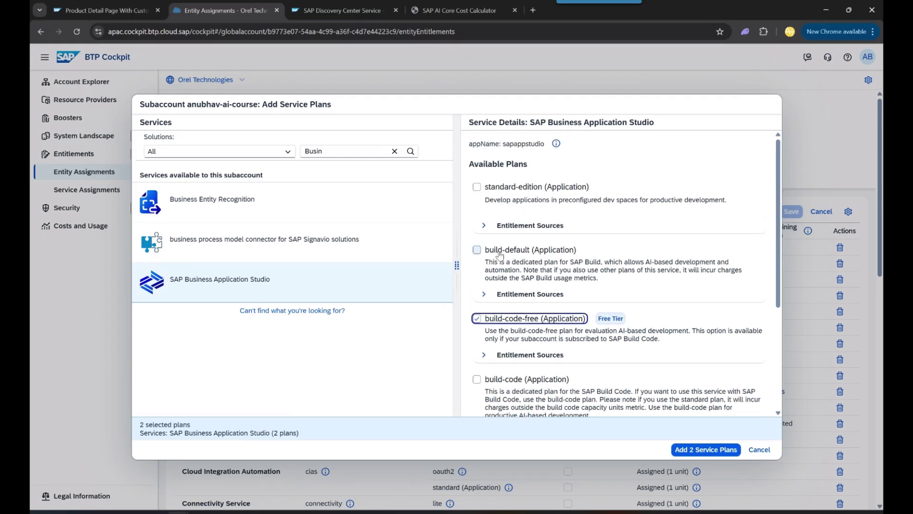
pyautogui.click(706, 449)
pyautogui.click(788, 214)
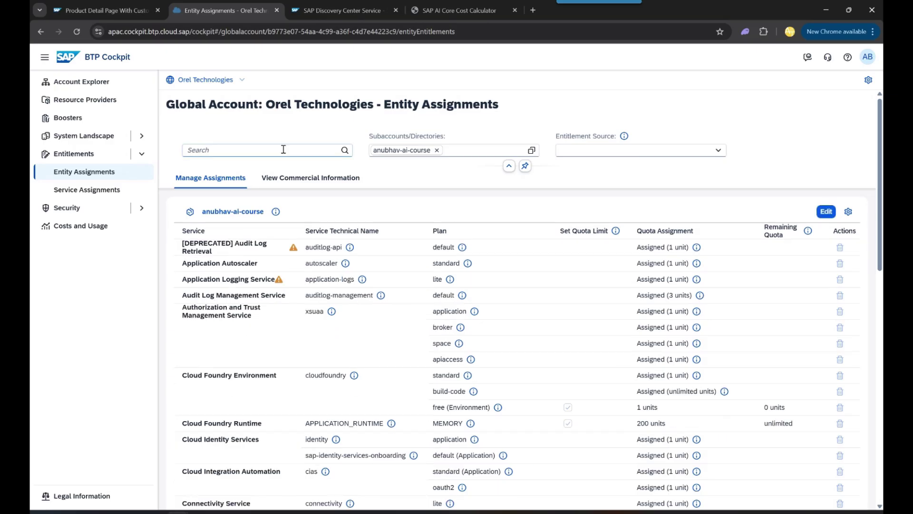
# Open the anubhav-ai-course subaccount and enable Cloud Foundry on the free plan with the default instance and org names, accepting possible costs.
pyautogui.click(121, 82)
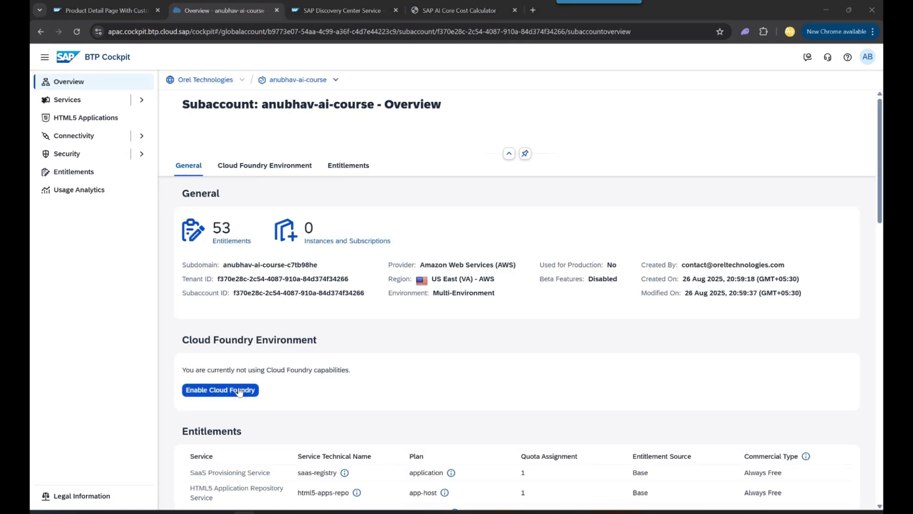
pyautogui.click(240, 391)
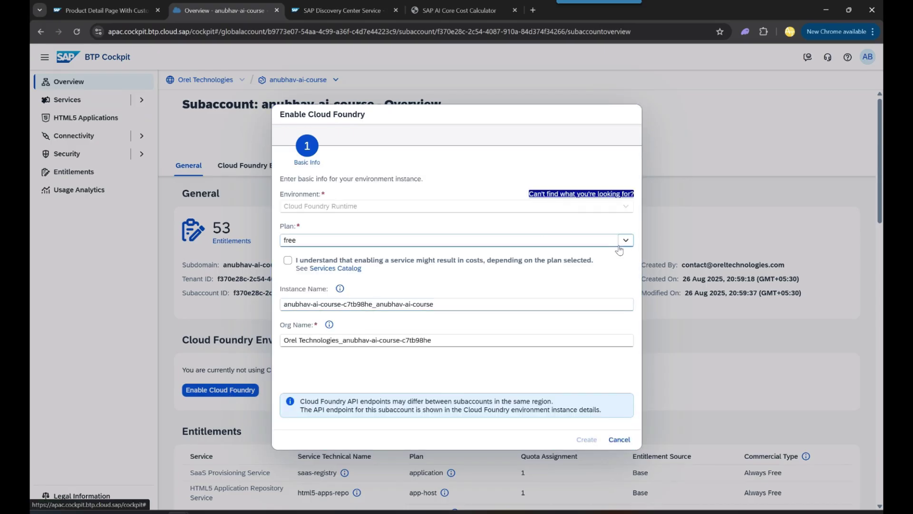
pyautogui.click(288, 260)
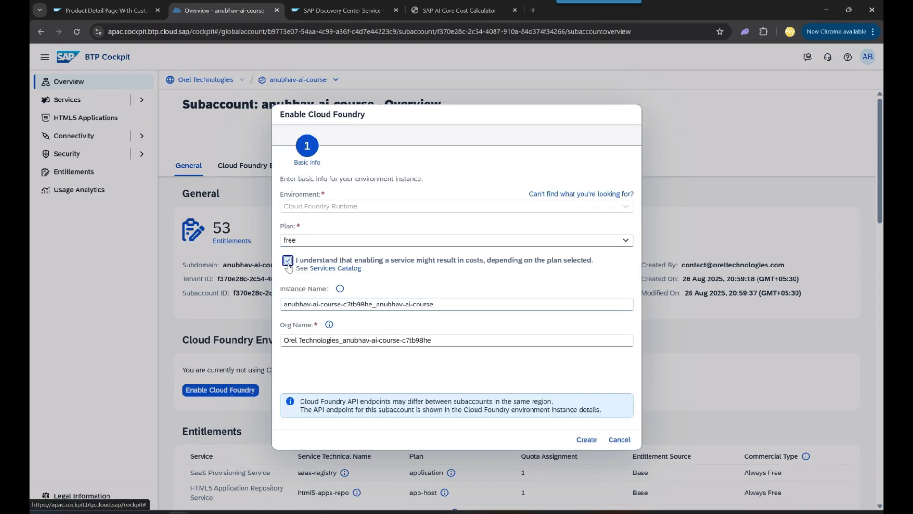
pyautogui.click(287, 262)
pyautogui.click(288, 262)
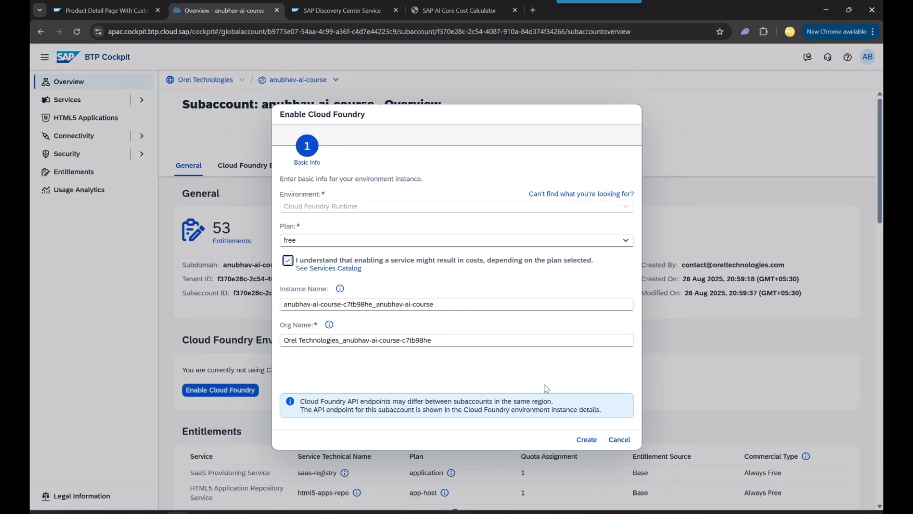
pyautogui.click(587, 439)
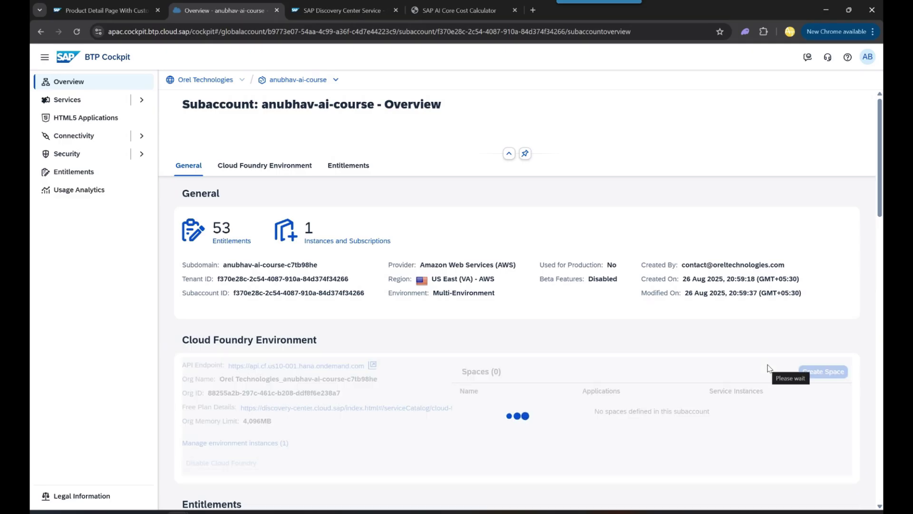
# Create a Cloud Foundry space named dev with the Space Developer and Space Manager roles.
pyautogui.click(835, 374)
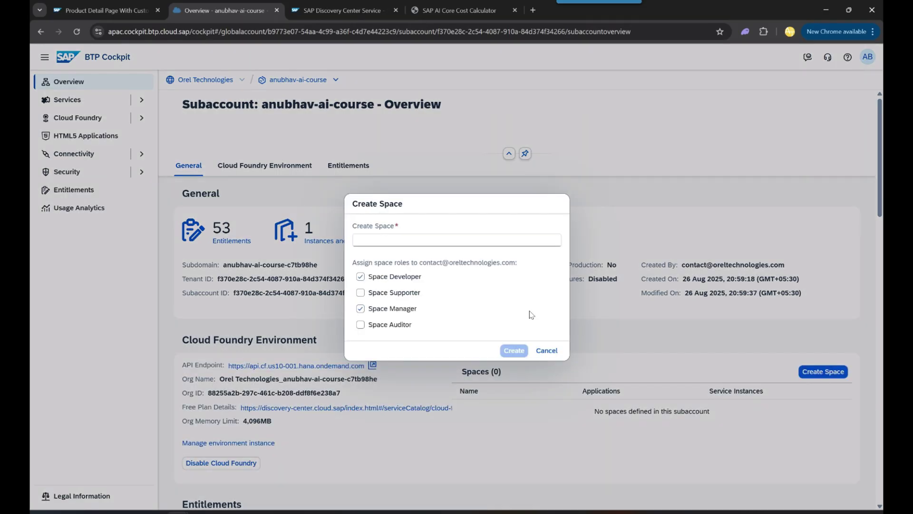
pyautogui.write('dev')
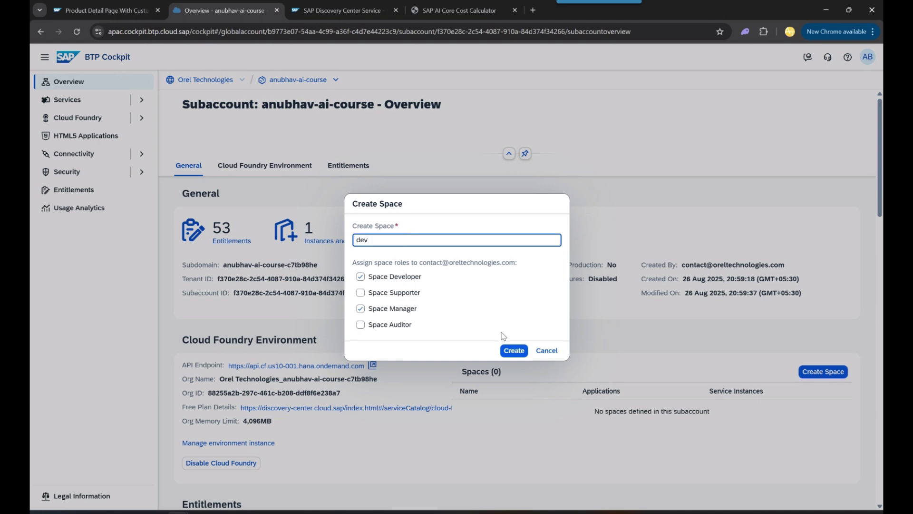
pyautogui.click(514, 351)
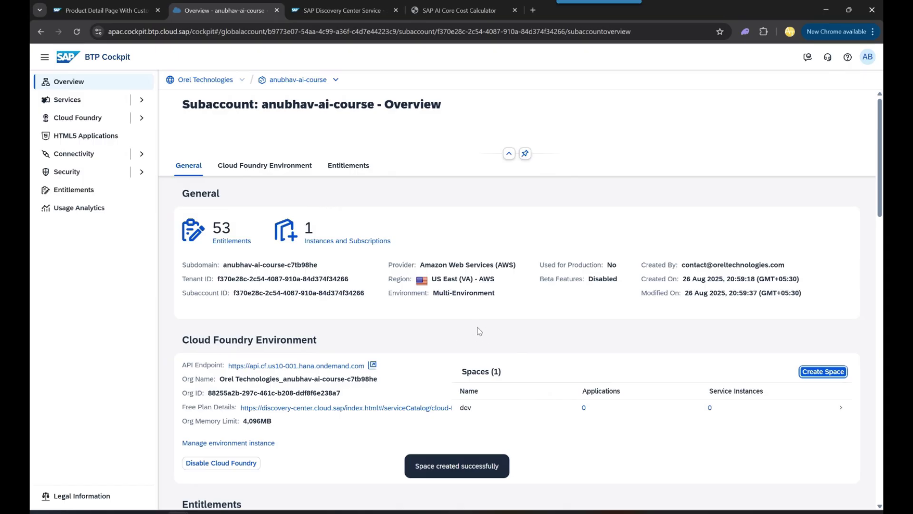
# Open the list of service instances and subscriptions of the anubhav-ai-course subaccount.
pyautogui.scroll(-5, 281, 259)
pyautogui.scroll(5, 281, 259)
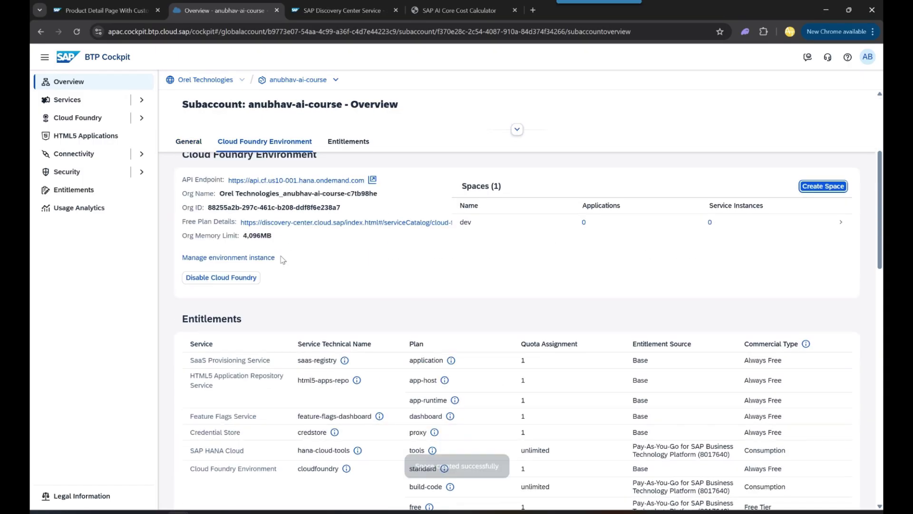
pyautogui.click(134, 116)
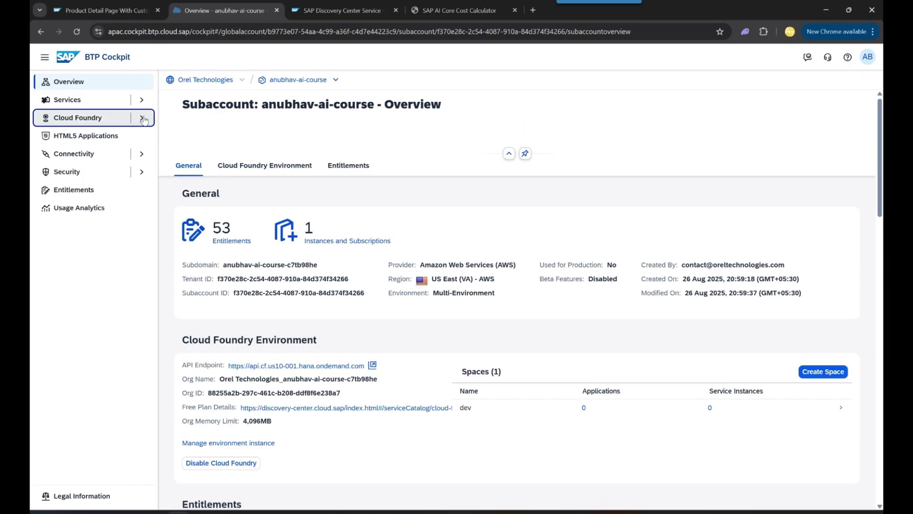
pyautogui.click(136, 100)
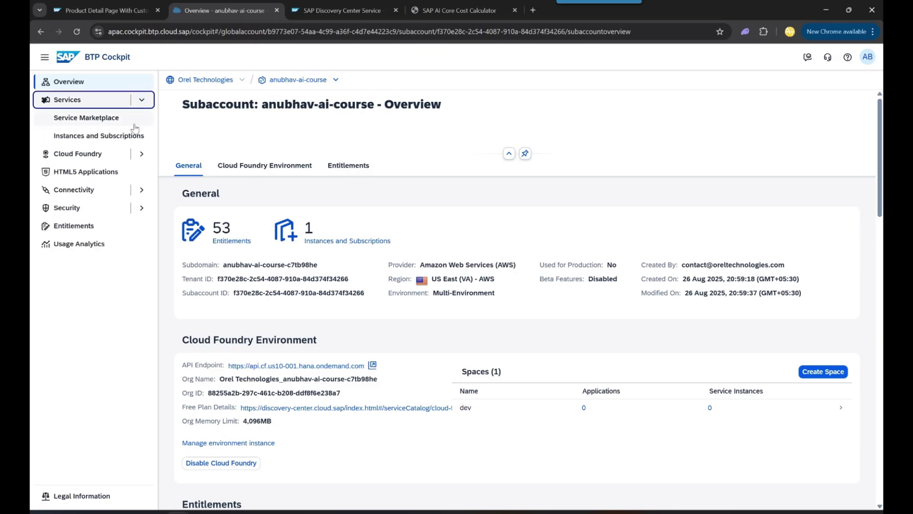
pyautogui.click(128, 136)
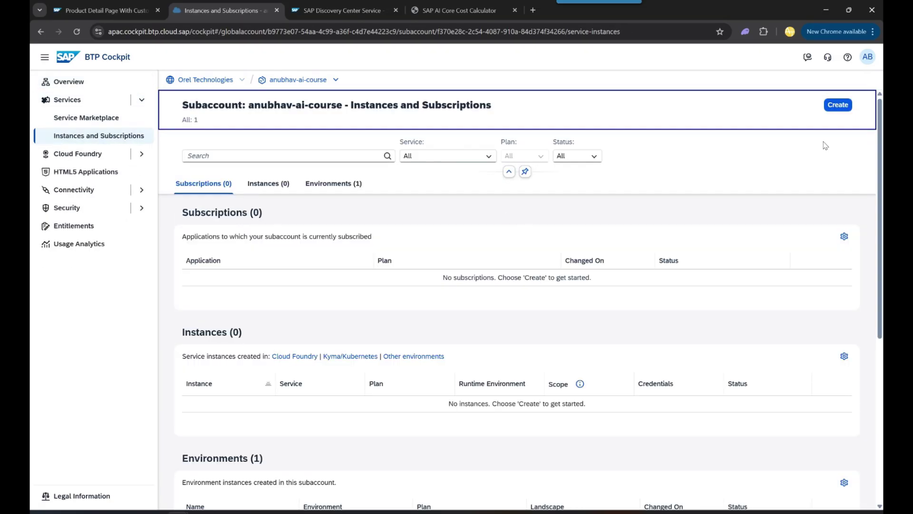
# Start a new instance or subscription for the SAP AI Core service with the extended plan.
pyautogui.click(838, 105)
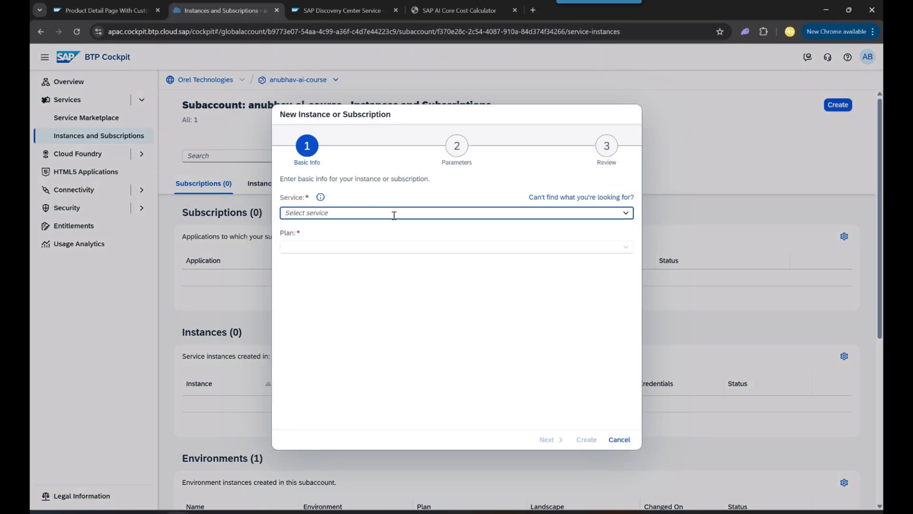
pyautogui.write('ai co')
pyautogui.click(402, 228)
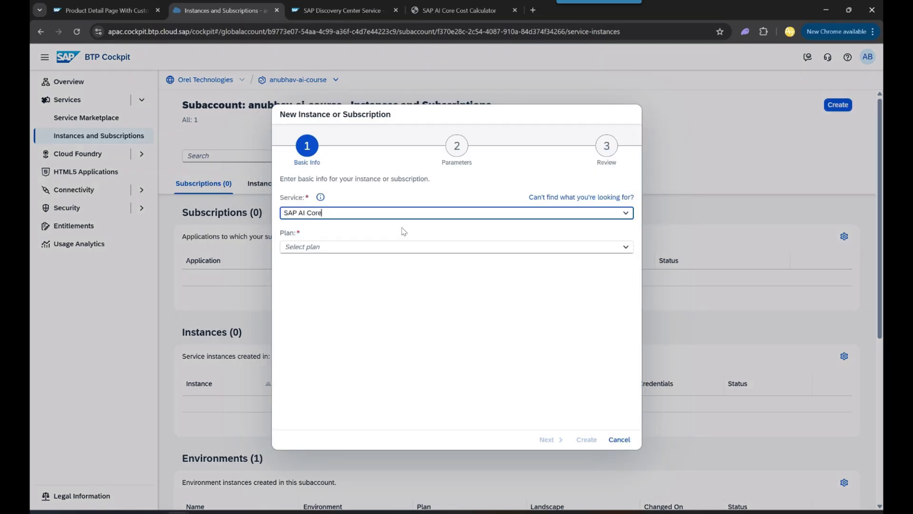
pyautogui.click(627, 248)
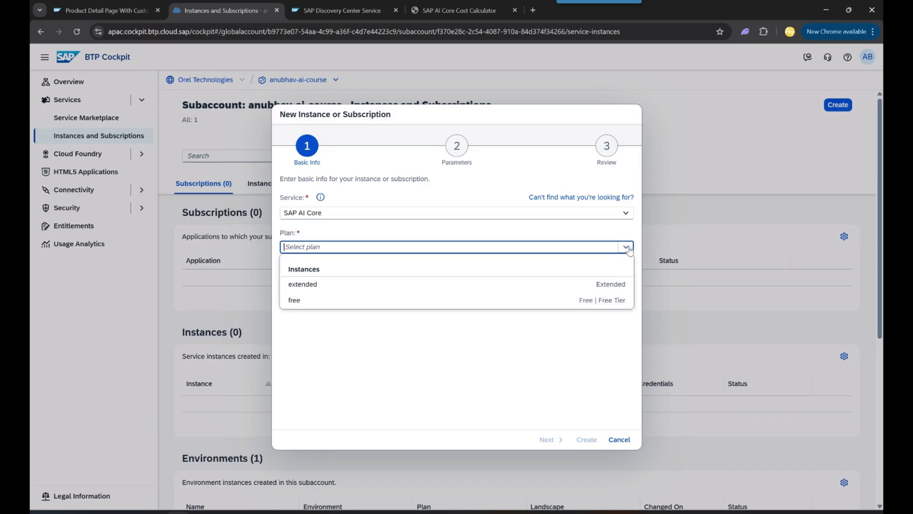
pyautogui.click(306, 286)
# Name the SAP AI Core instance ai-core-anubhav, accept the possible costs and create it in the dev space.
pyautogui.click(321, 370)
pyautogui.write('ai-core')
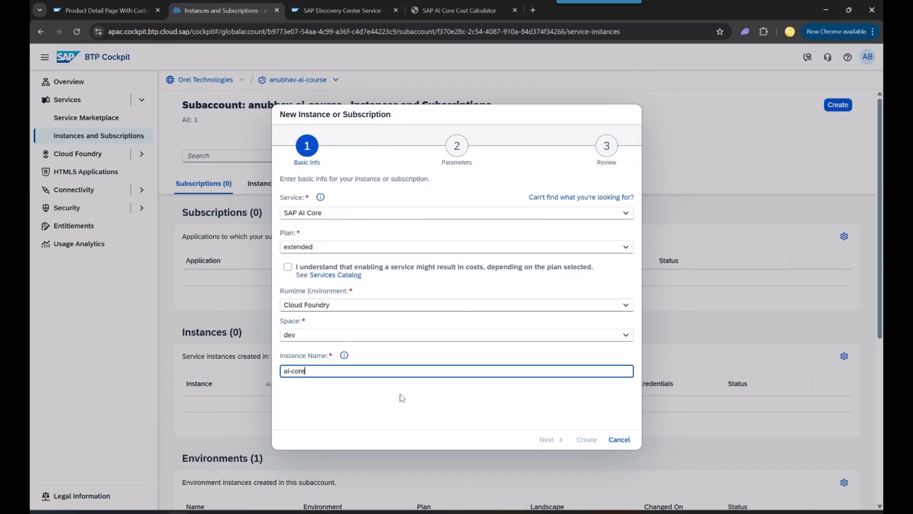
pyautogui.click(501, 424)
pyautogui.click(288, 267)
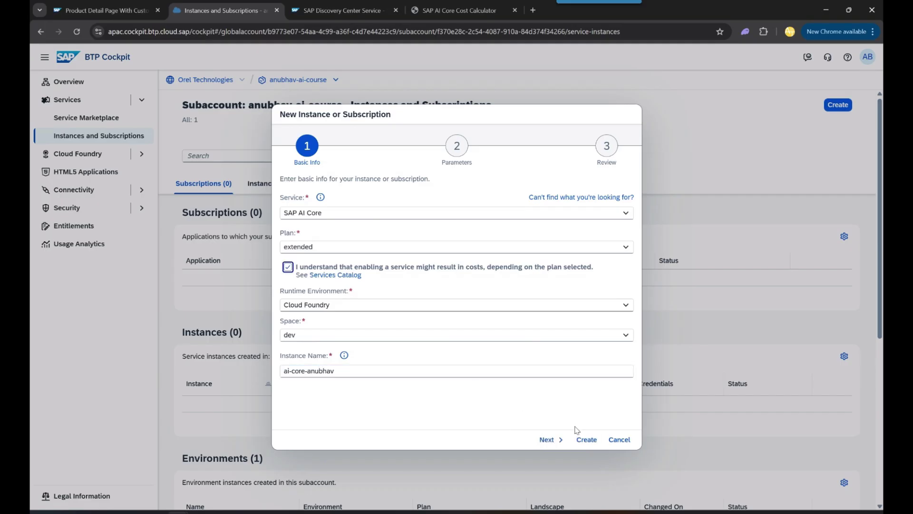
pyautogui.click(586, 439)
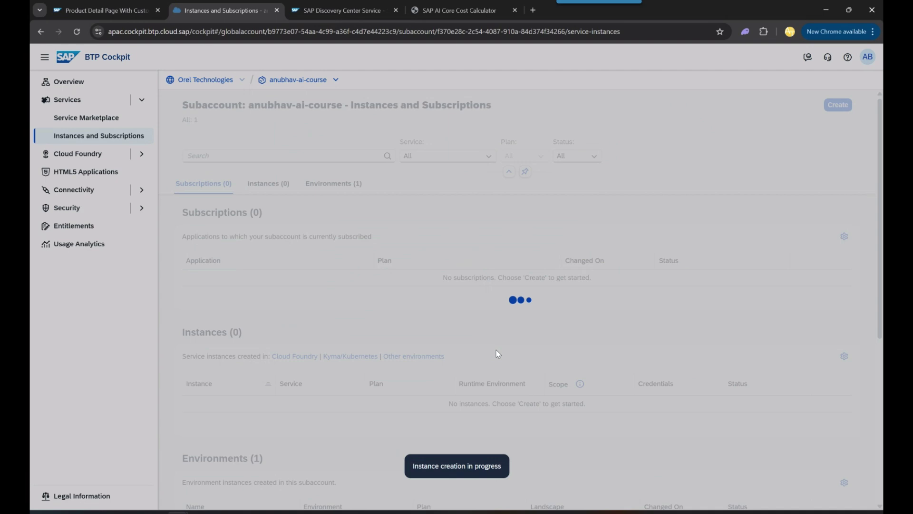